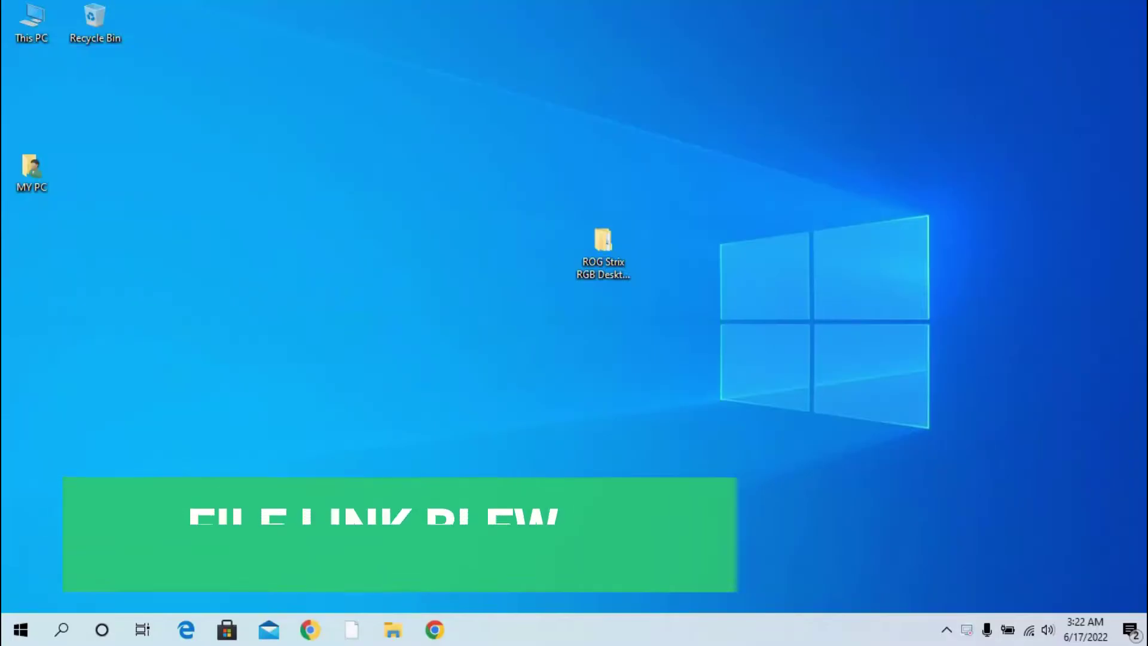
Open the ROG Strix RGB Desktop folder inside the downloaded theme folder on the desktop
drag(606, 250, 531, 257)
double_click(530, 256)
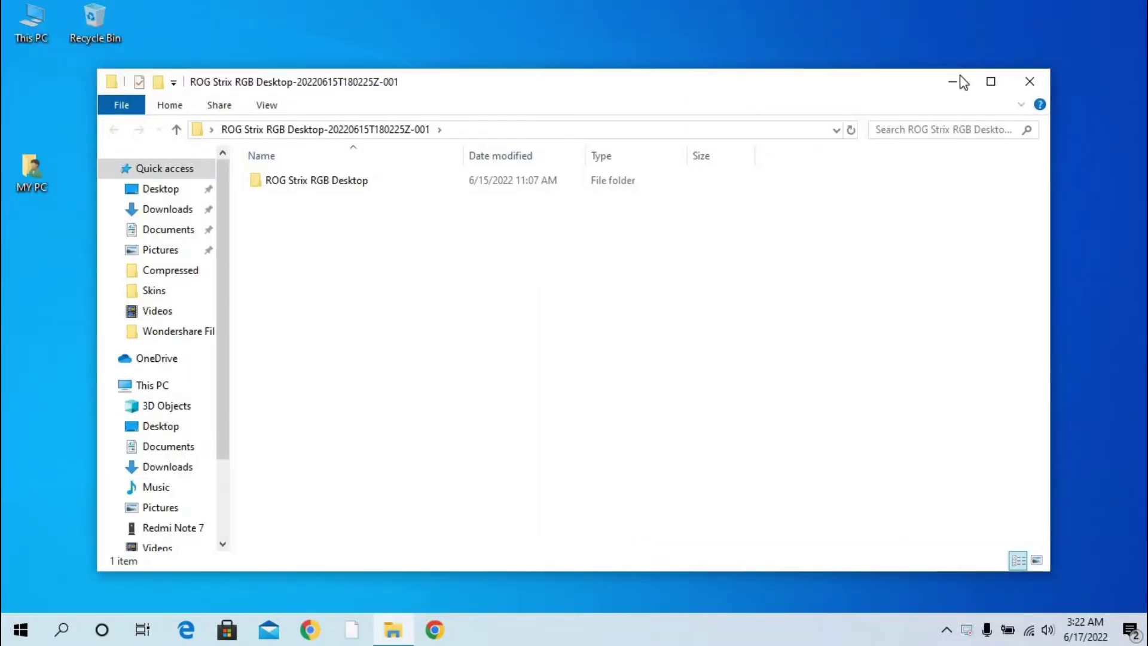
double_click(487, 179)
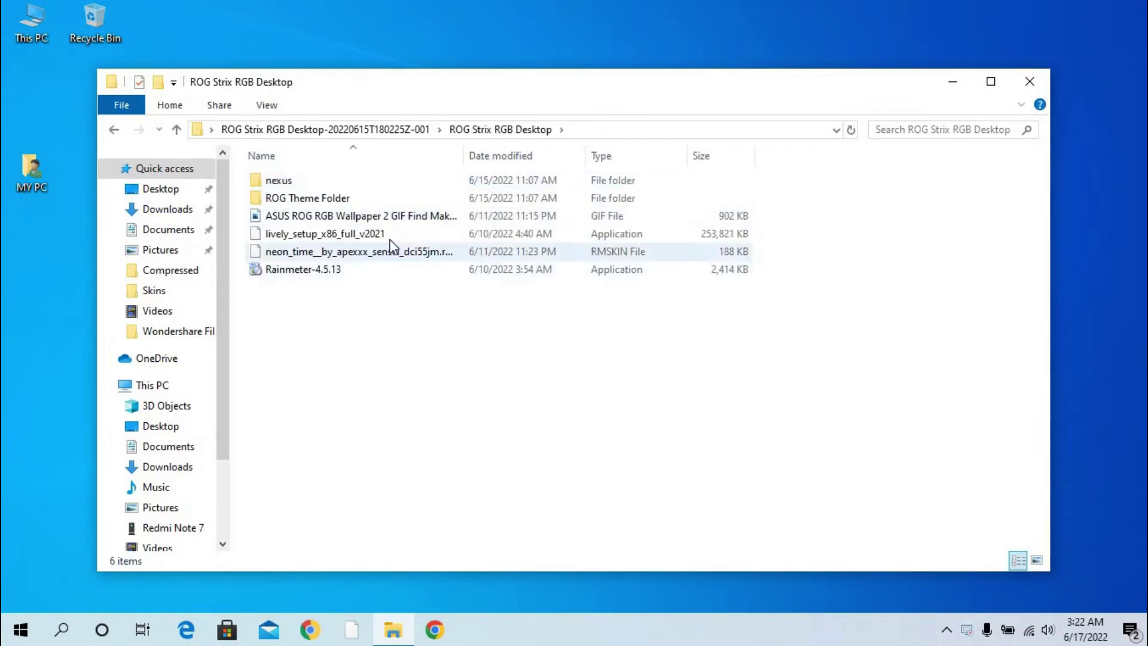
Run lively_setup_x86_full_v2021 and install Lively Wallpaper with English as the setup language
click(356, 239)
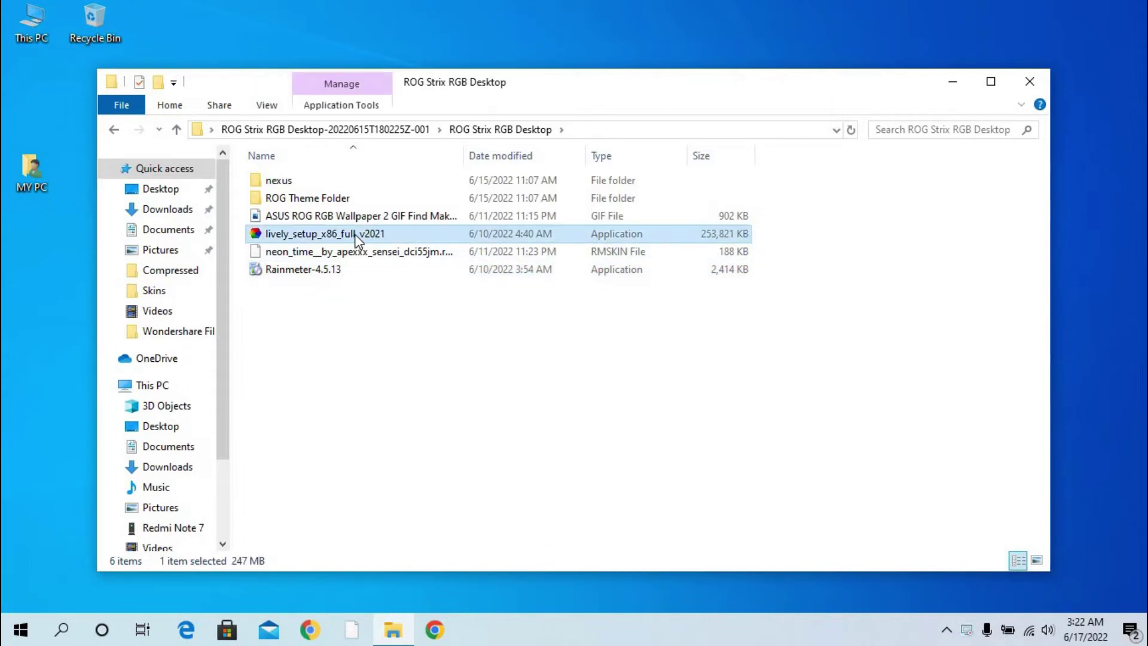
double_click(356, 234)
right_click(358, 234)
click(398, 197)
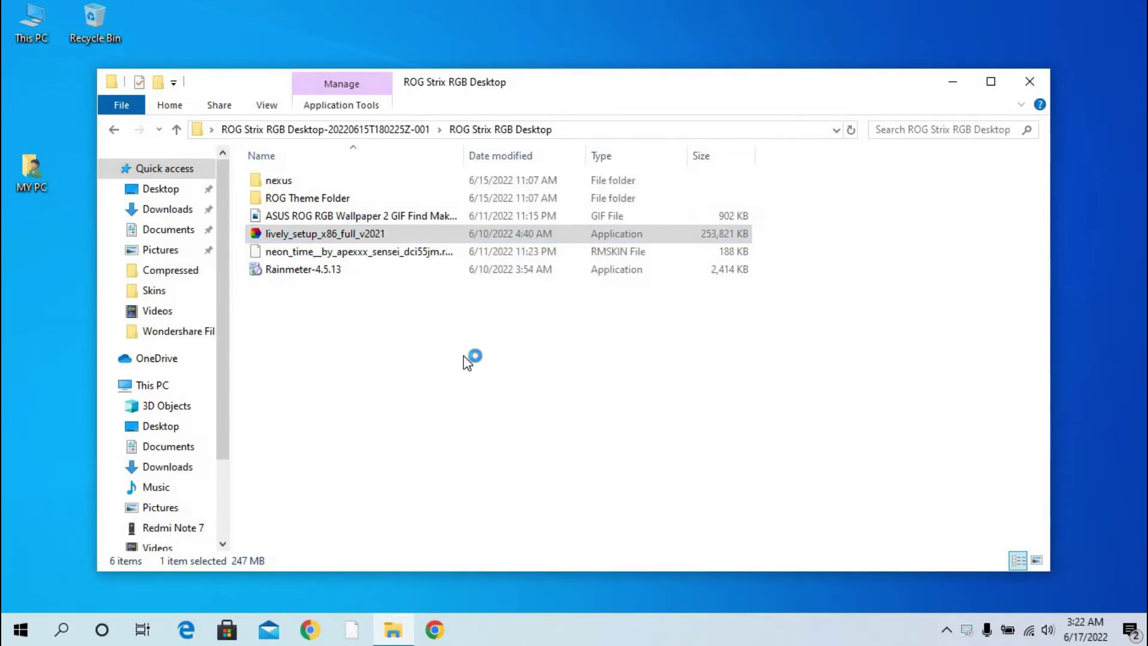
click(594, 288)
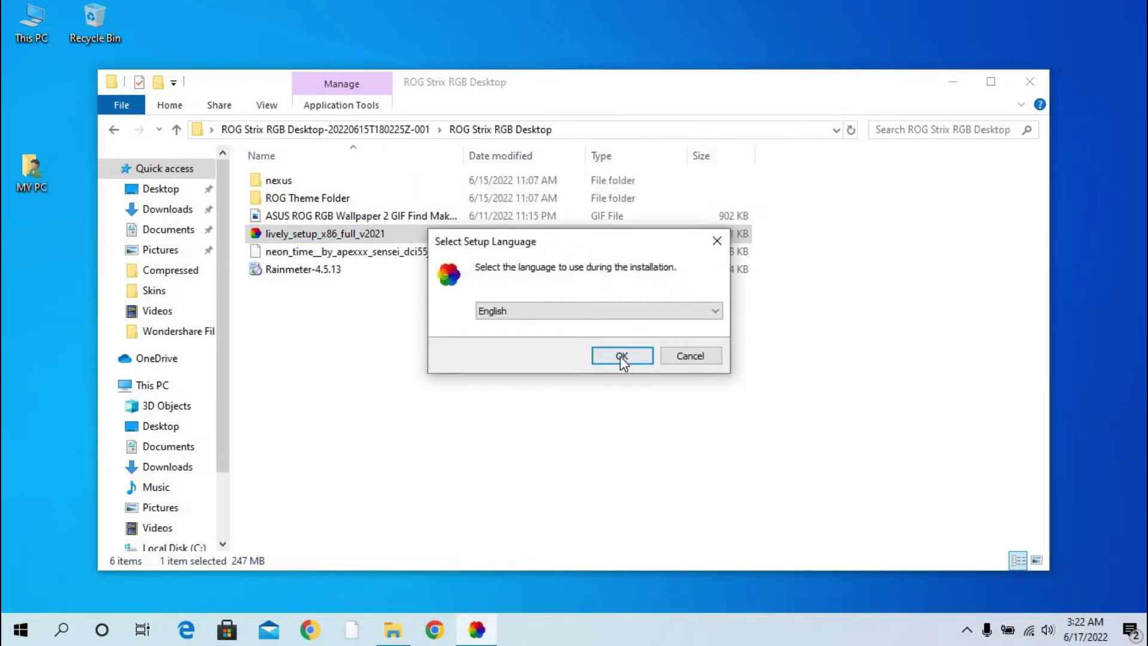
click(622, 356)
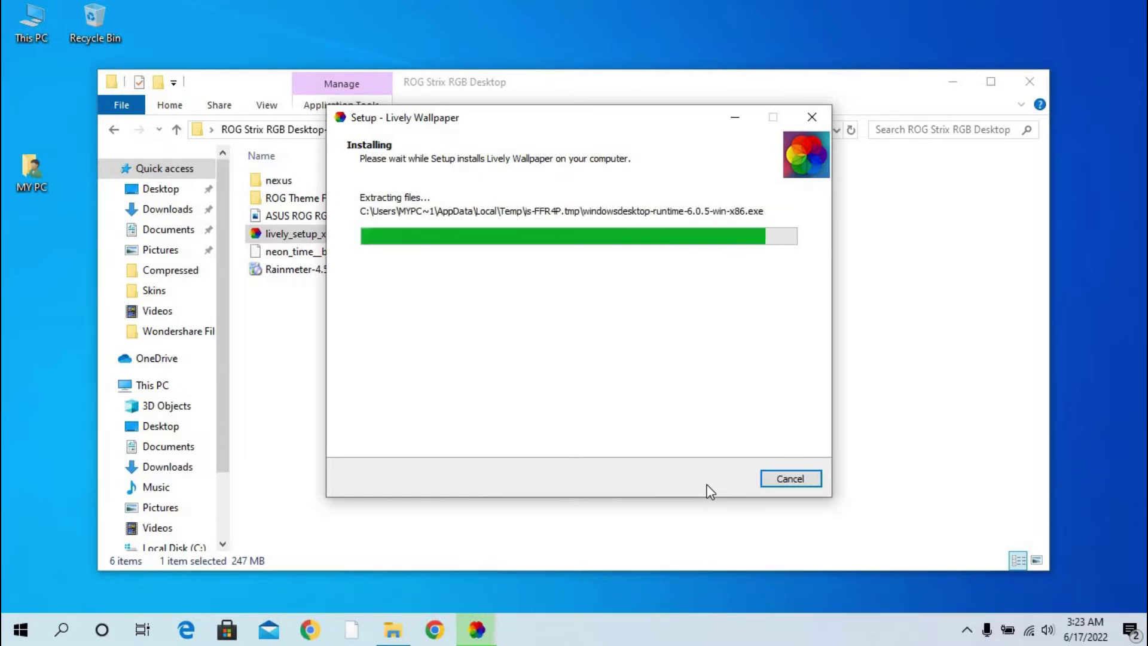
key(Return)
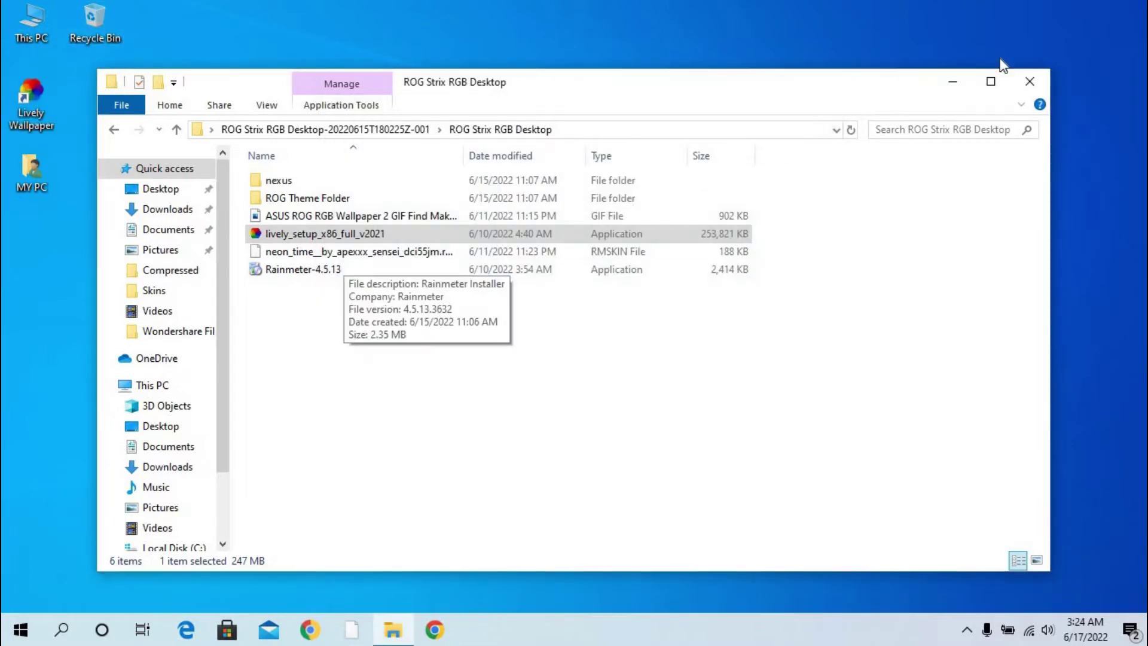
Show the desktop and bring up the Lively Wallpaper library
key(super+d)
click(967, 630)
click(316, 297)
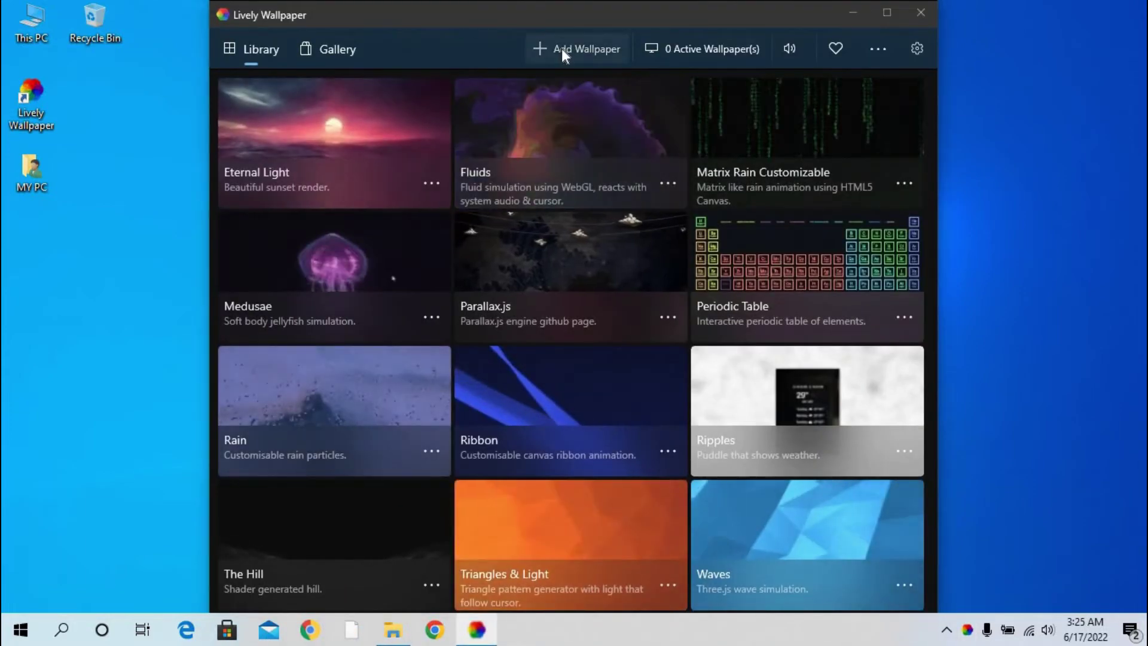
Add the ASUS ROG RGB Wallpaper 2 GIF from the ROG Strix RGB Desktop folder as a wallpaper, keeping its default title
click(563, 49)
click(711, 353)
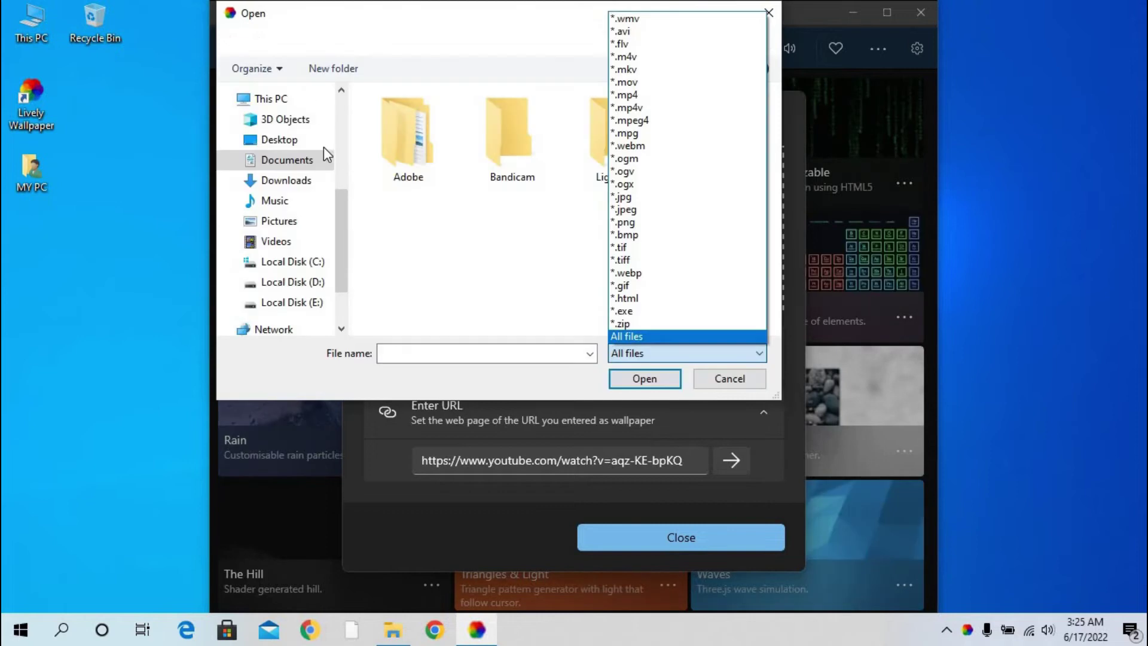
click(298, 142)
double_click(418, 117)
double_click(397, 121)
click(472, 154)
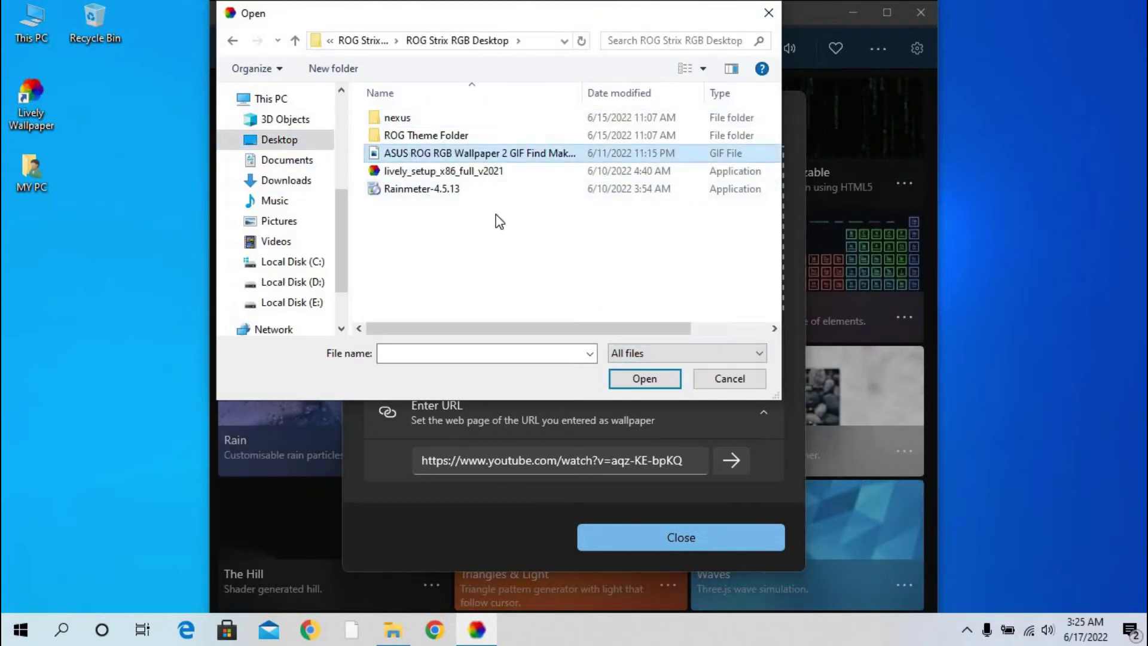
click(640, 379)
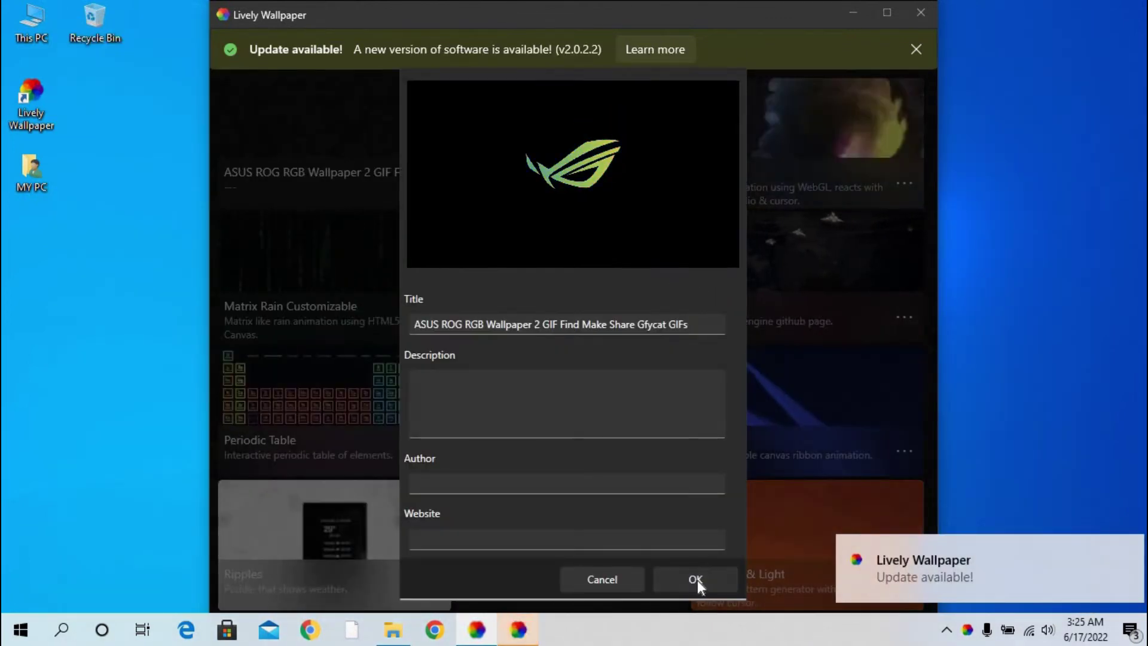
click(697, 579)
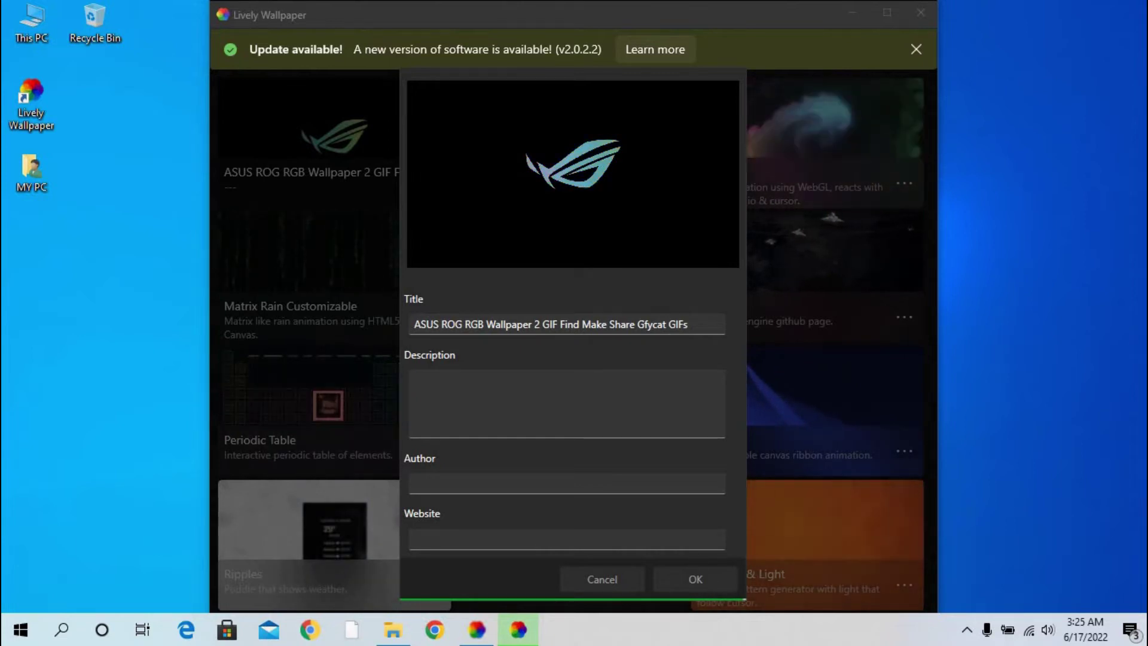
click(676, 580)
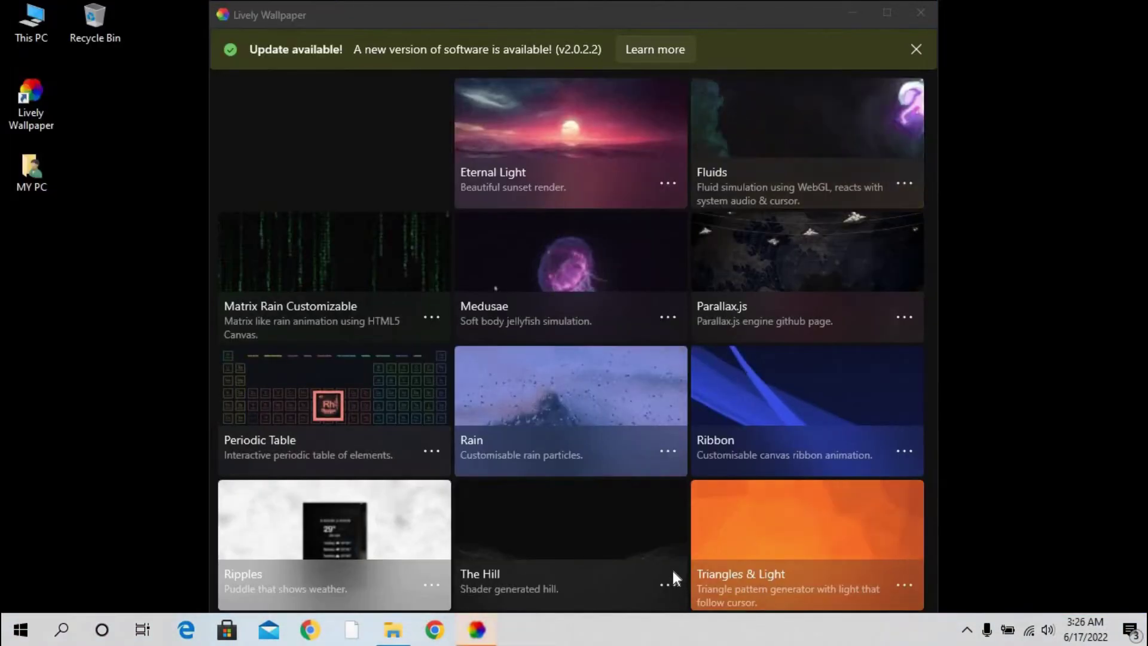
Dismiss the update notice and close Lively Wallpaper to the system tray
click(917, 48)
click(921, 12)
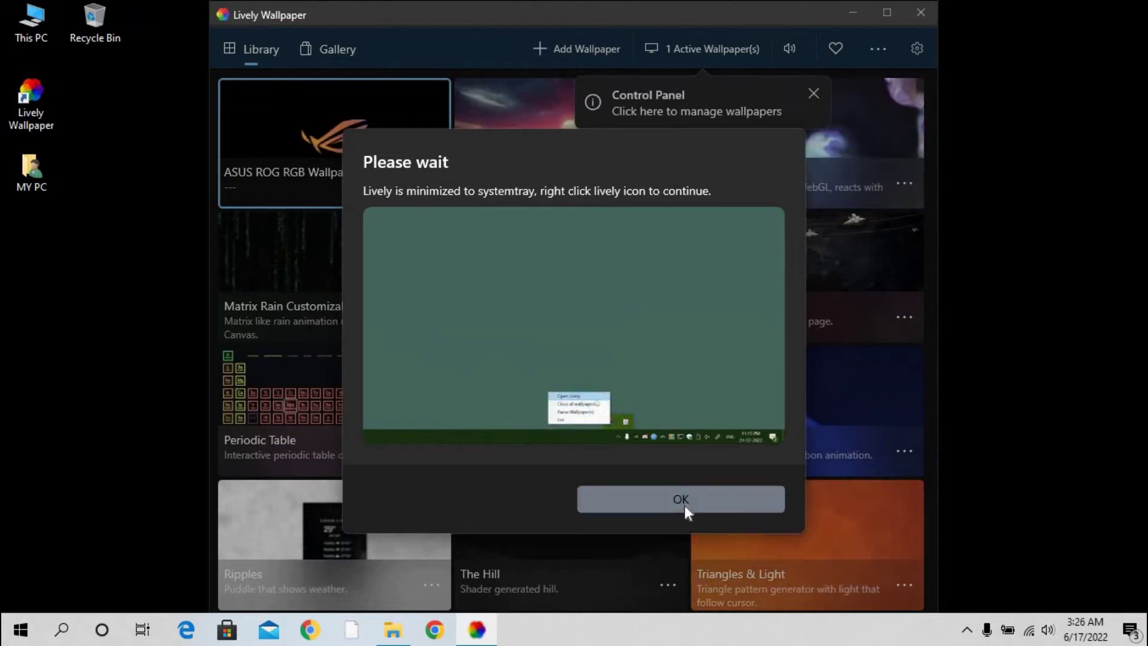
click(682, 504)
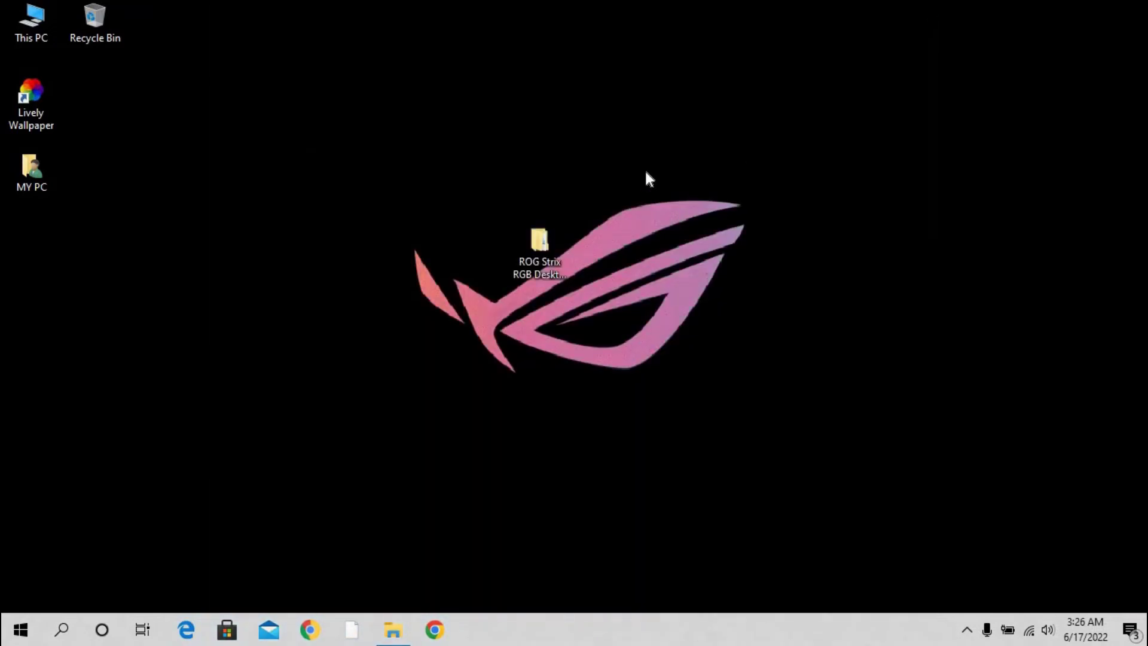
Move the ROG Strix RGB folder icon on the desktop off the wallpaper's logo
drag(538, 242, 352, 169)
right_click(454, 143)
click(492, 196)
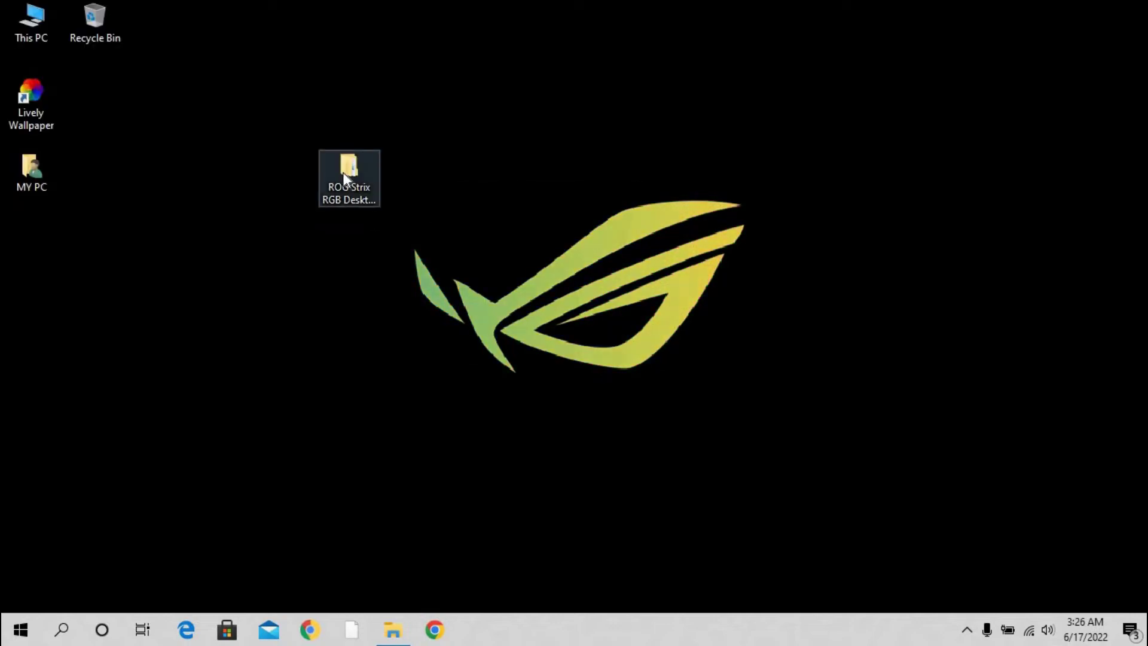
Open the moved theme folder and go into its ROG Strix RGB Desktop subfolder
click(343, 172)
double_click(343, 172)
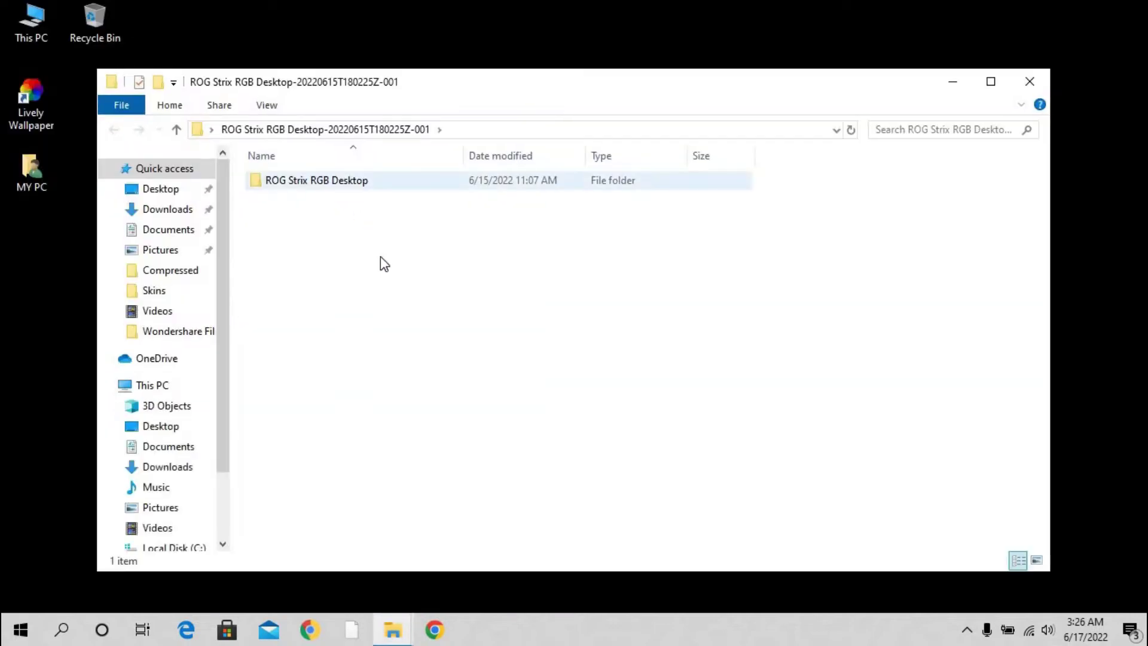
click(388, 188)
double_click(388, 189)
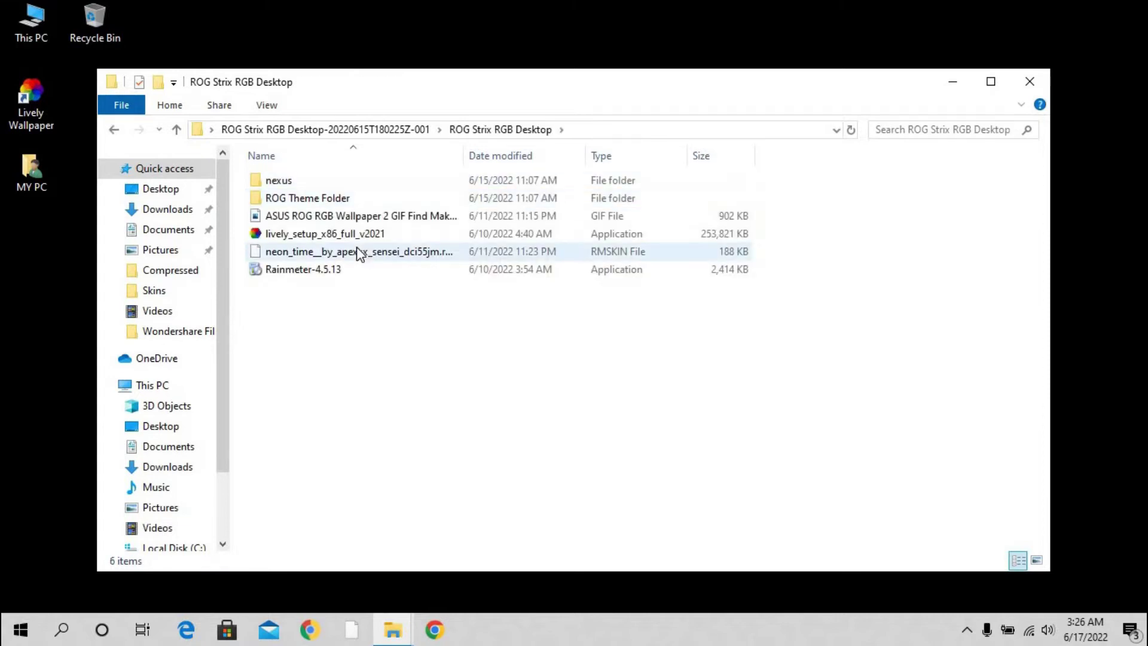
Run the Rainmeter-4.5.13 installer and complete the Rainmeter setup
click(354, 272)
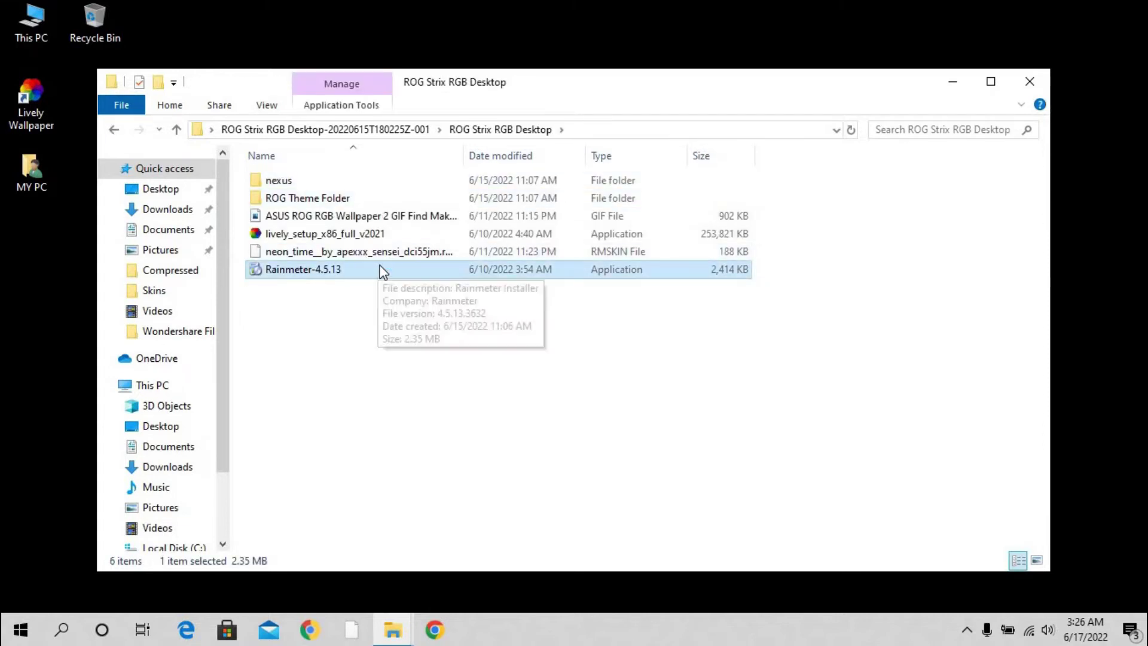
double_click(355, 272)
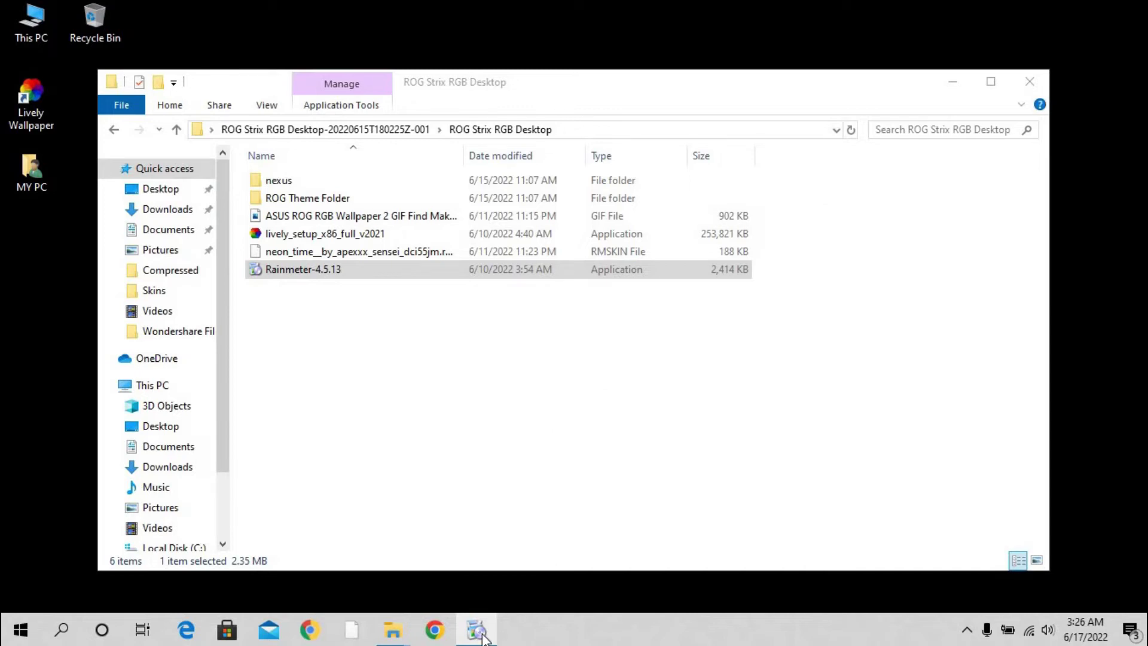
click(952, 83)
click(477, 629)
click(669, 467)
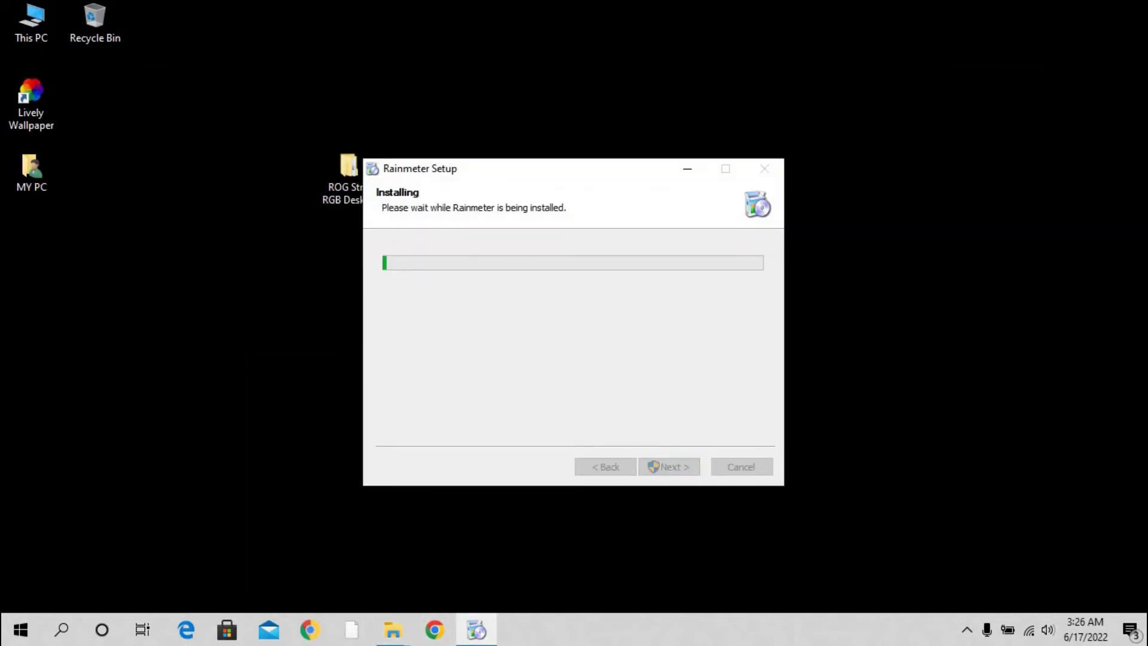
click(694, 465)
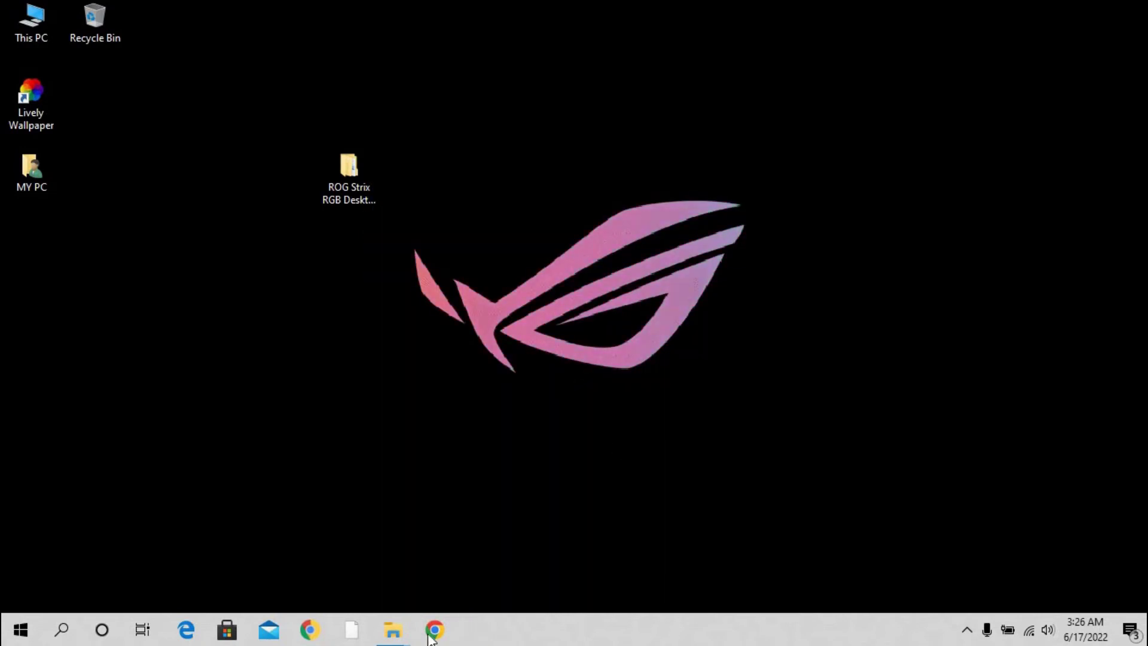
Unload the default Rainmeter skins from the desktop
mouse_move(393, 630)
click(380, 506)
right_click(581, 225)
click(619, 416)
right_click(1020, 154)
click(1065, 345)
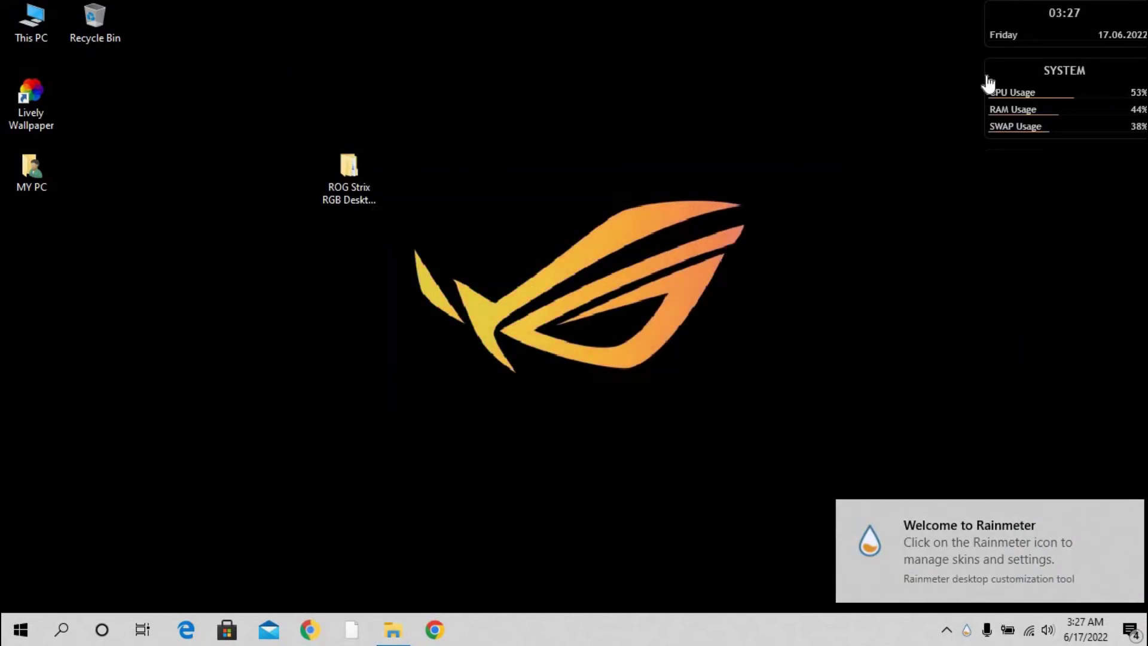
Launch NexusSetup from the nexus folder in the ROG Strix RGB Desktop files
double_click(344, 185)
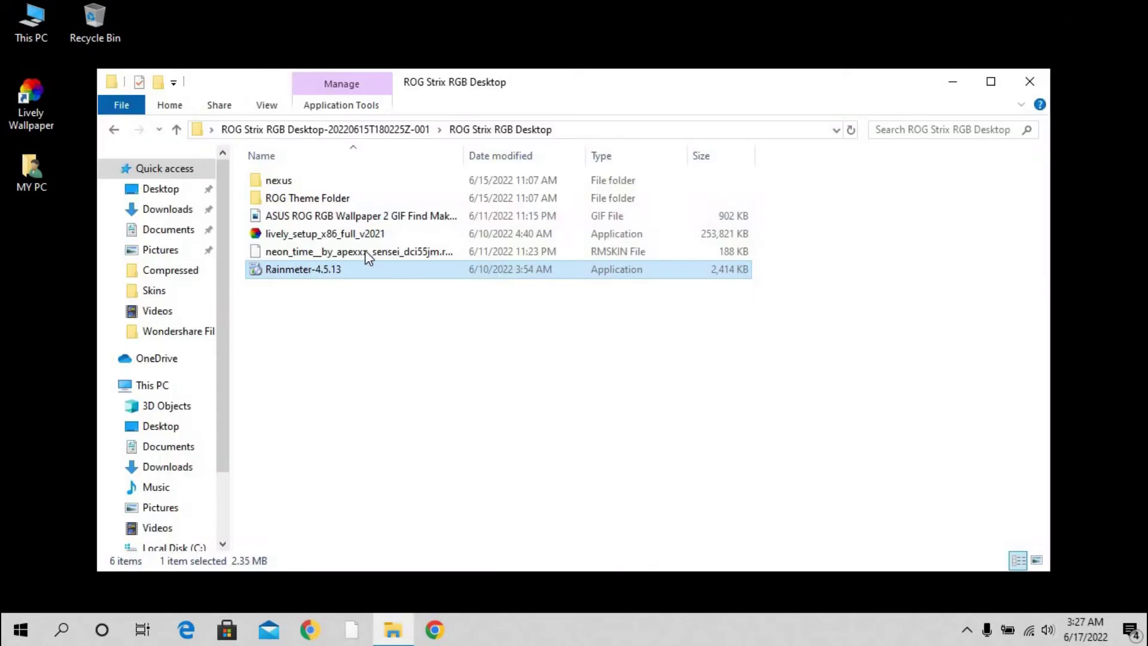
double_click(428, 182)
double_click(422, 183)
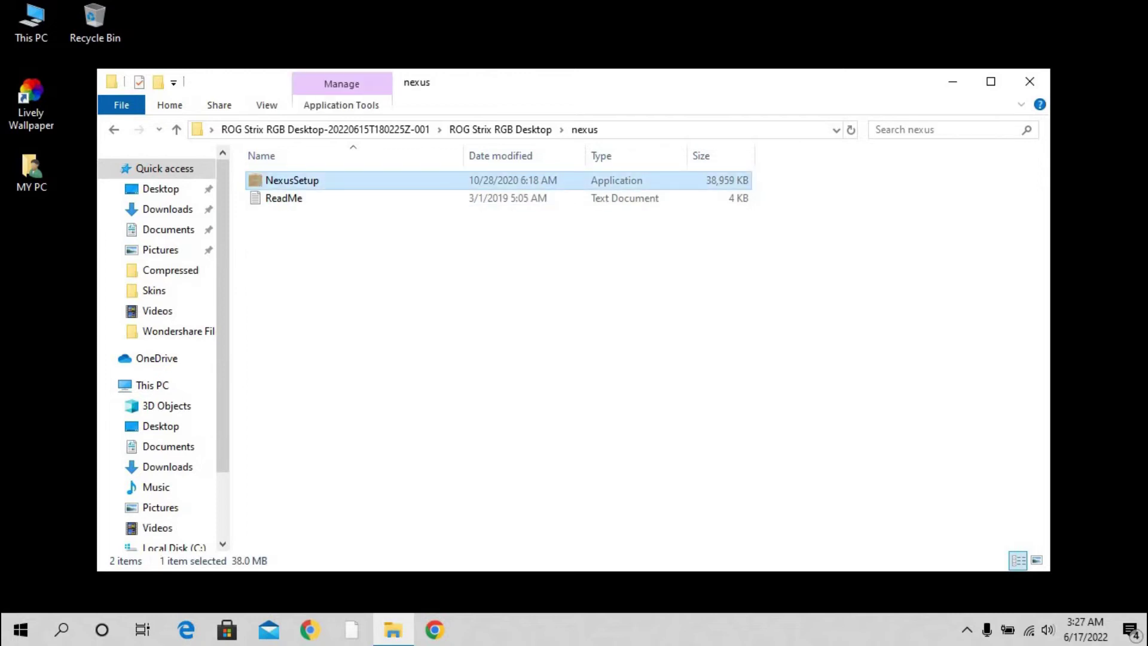
Go through the Nexus 20.10 setup wizard and finish the installation
click(596, 346)
click(597, 397)
click(677, 455)
click(677, 455)
click(677, 456)
click(677, 456)
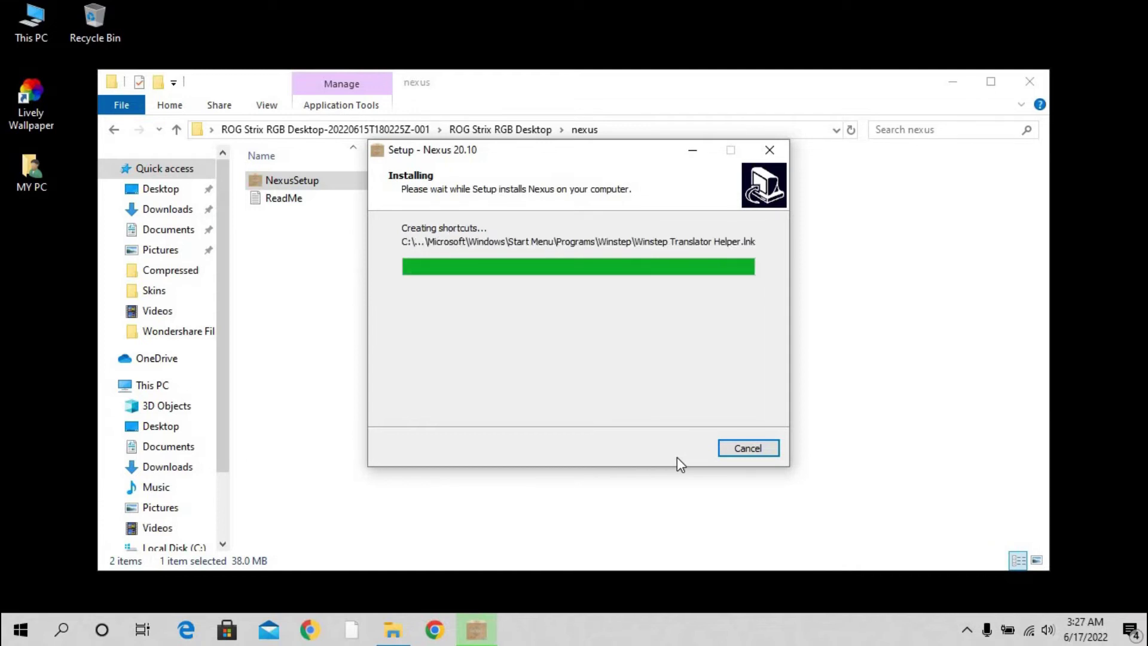
click(679, 446)
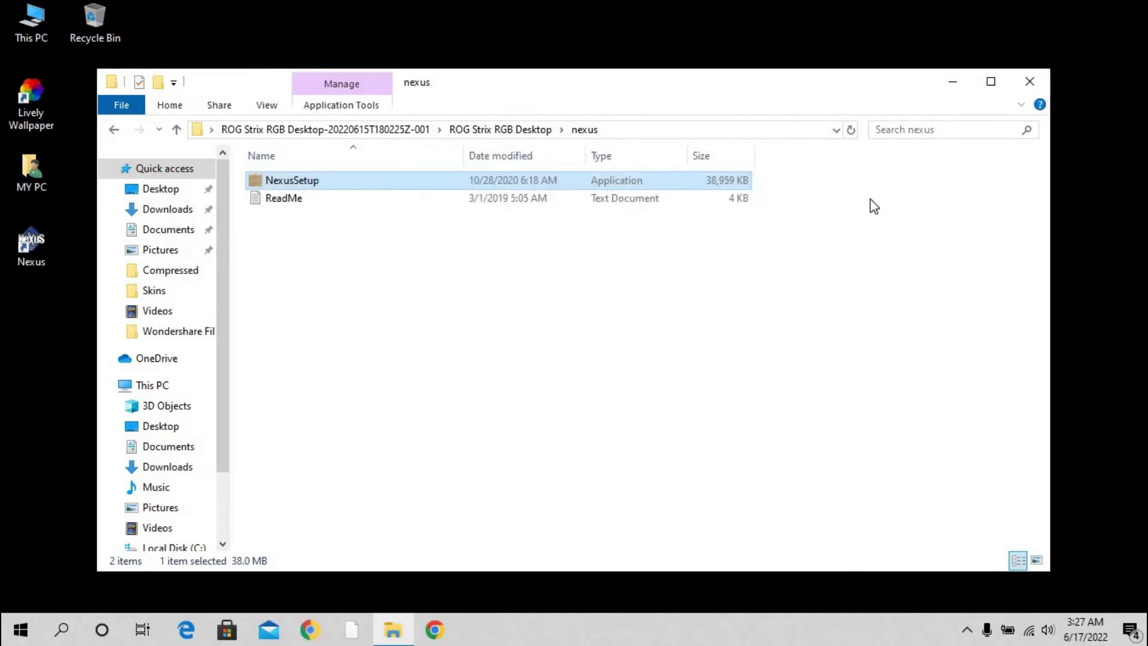
Install the Neon Time Rainmeter skin from the neon_time package in the ROG Strix RGB Desktop folder
click(114, 129)
double_click(343, 256)
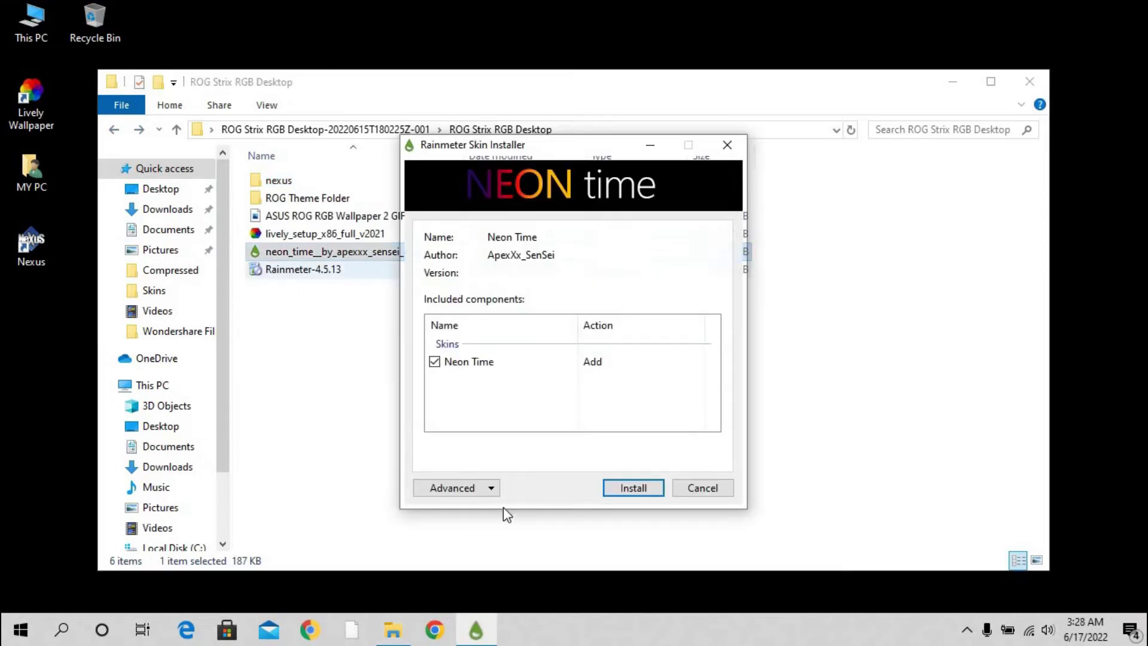
click(622, 491)
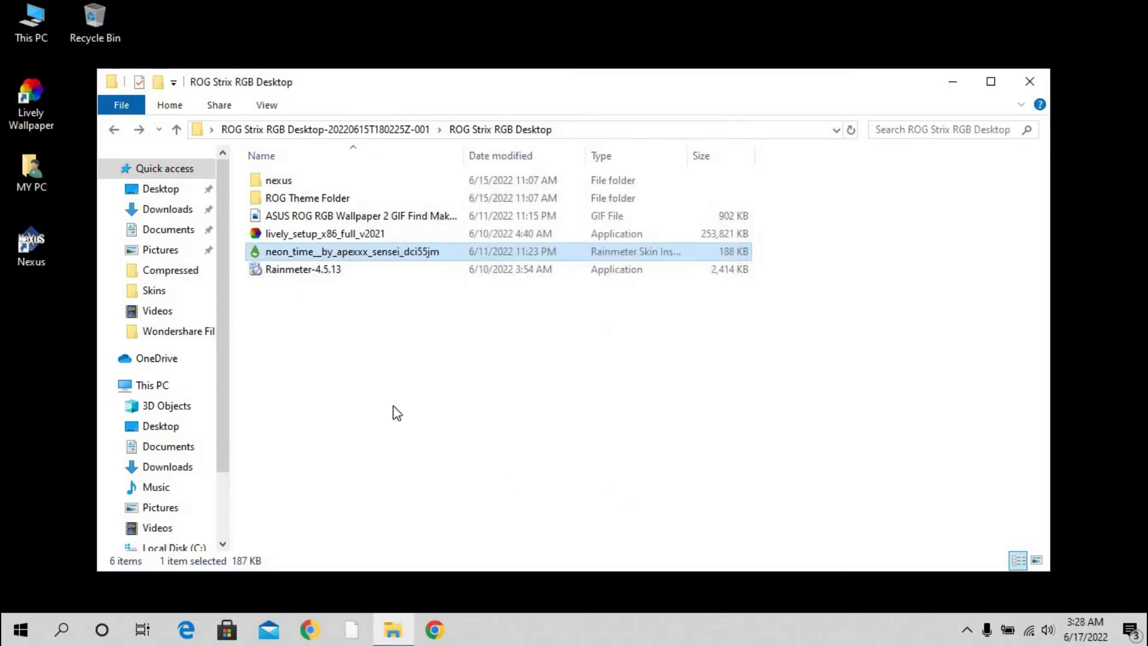
Open the inner ROG Theme Folder that holds the icons and the modified skin
double_click(321, 195)
click(325, 183)
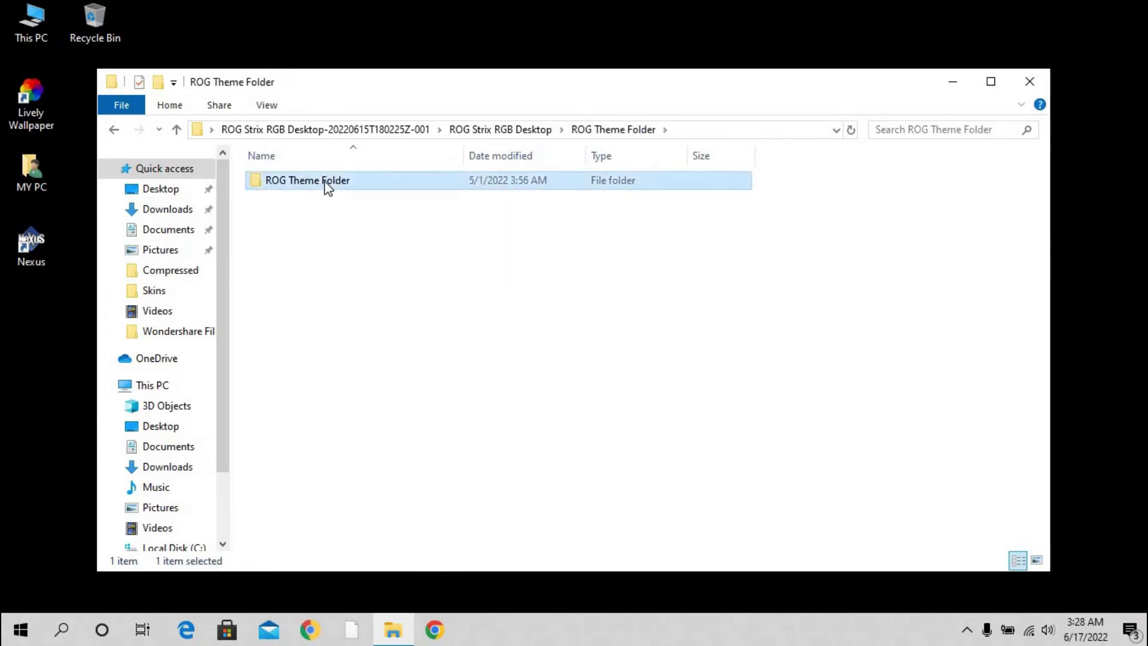
double_click(327, 185)
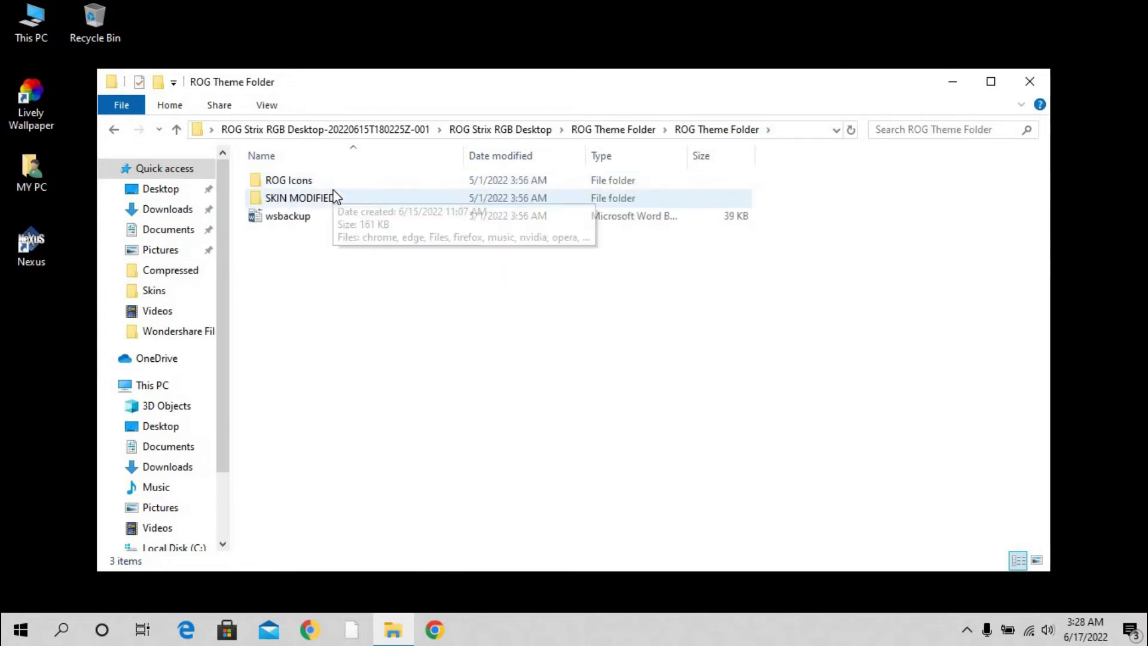
Copy the ROG Icons folder from the inner ROG Theme Folder to the root of Local Disk (C:)
click(294, 180)
right_click(293, 181)
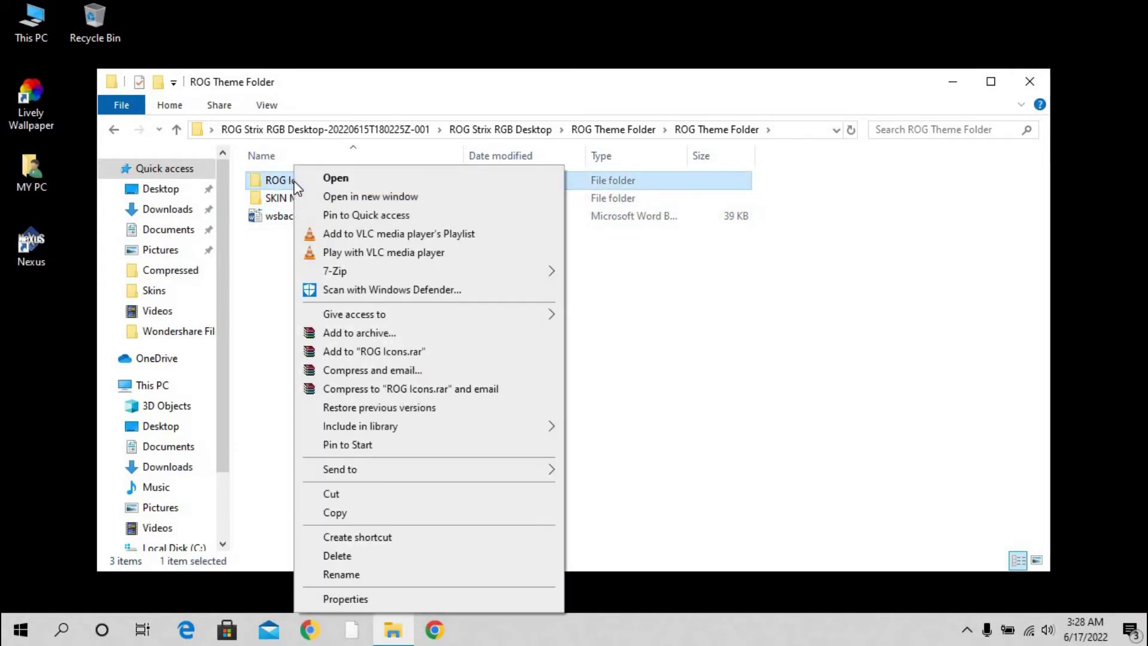
click(185, 409)
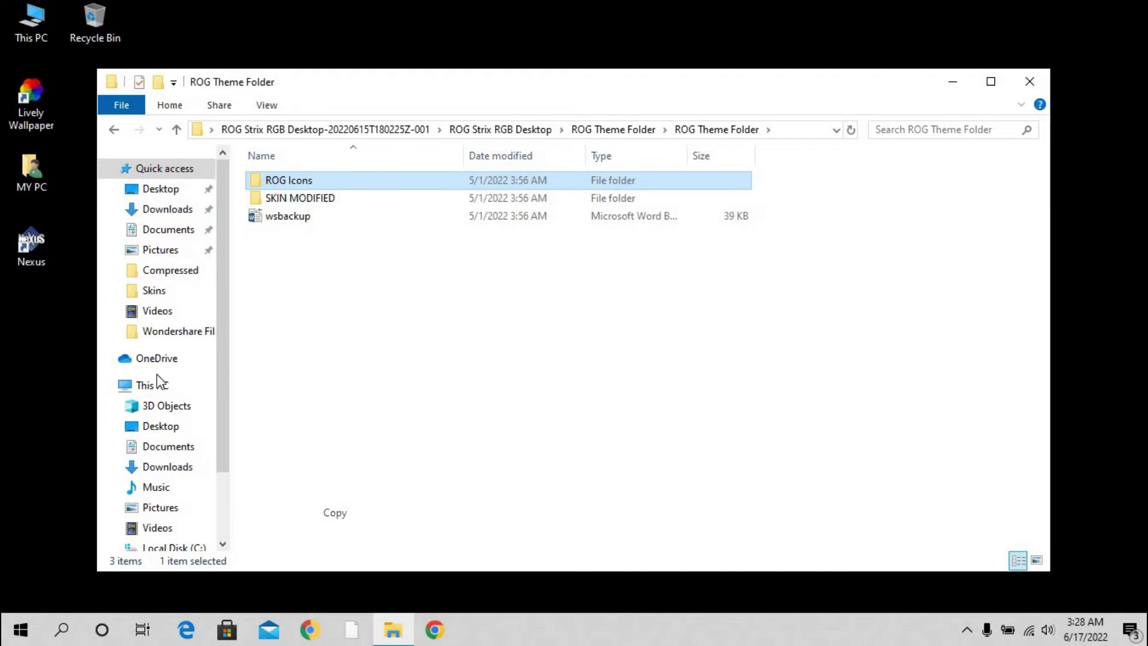
scroll(183, 484, down, 1)
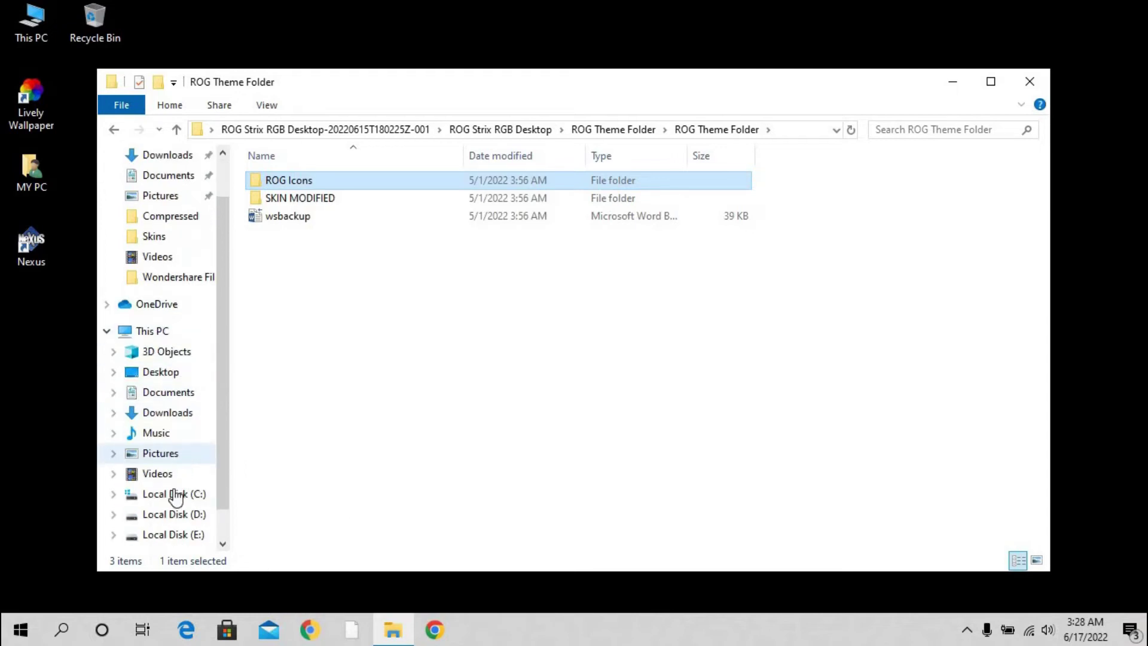
click(171, 493)
right_click(302, 444)
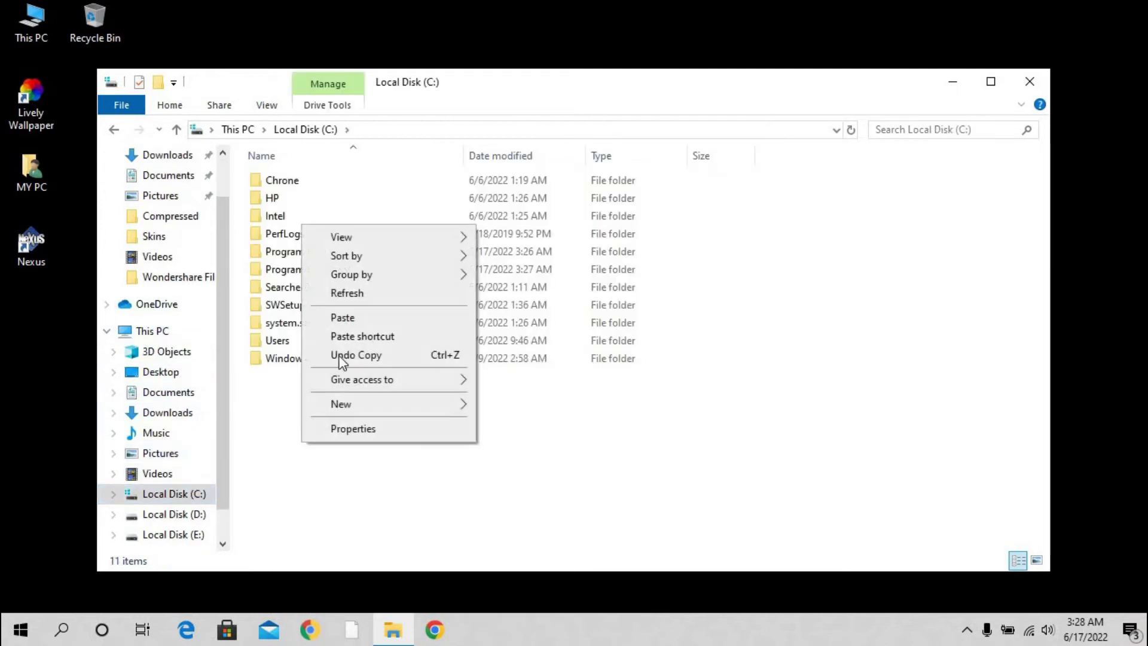
click(338, 320)
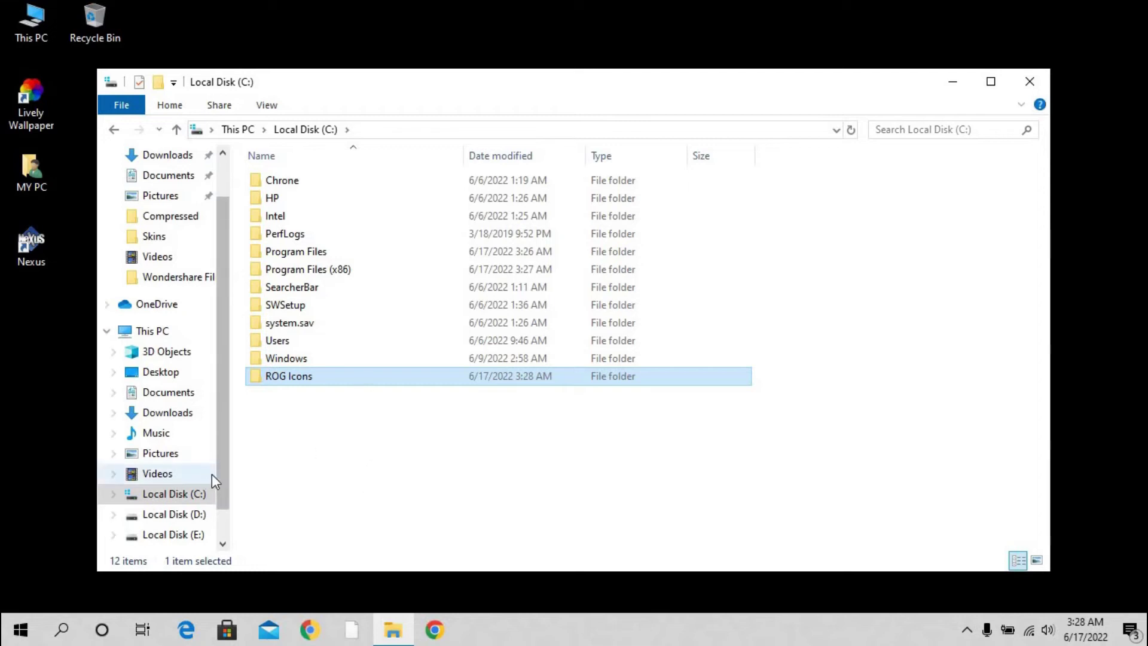
Close the C: drive window and reopen the inner ROG Theme Folder through the ROG Strix RGB Desktop folder on the desktop
click(1030, 82)
click(361, 176)
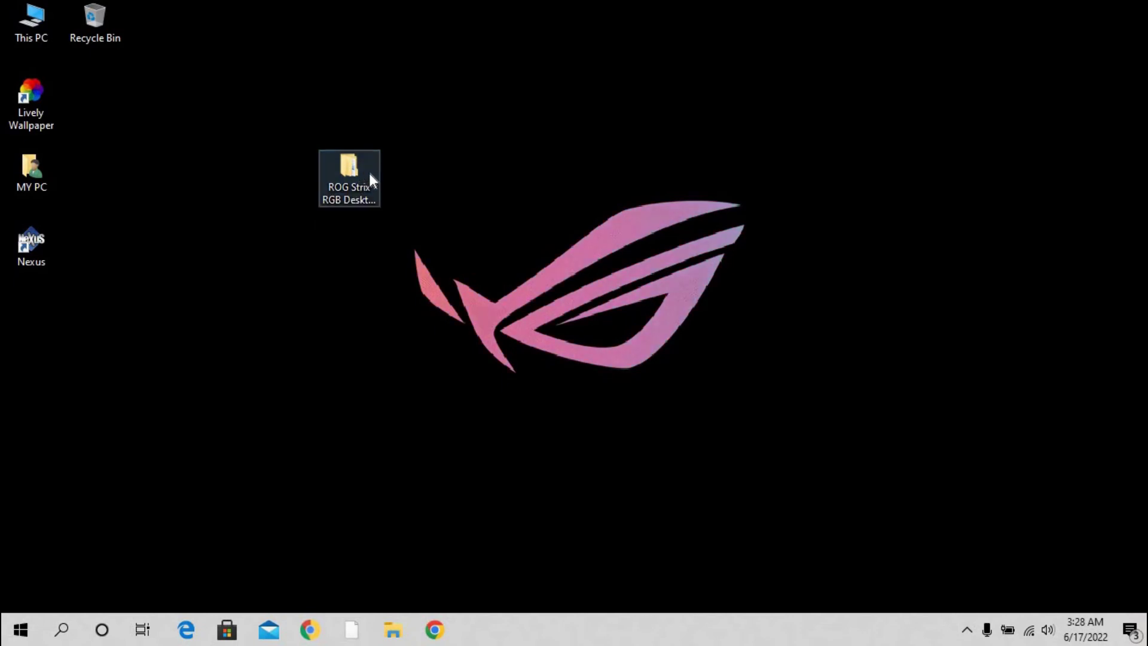
double_click(364, 174)
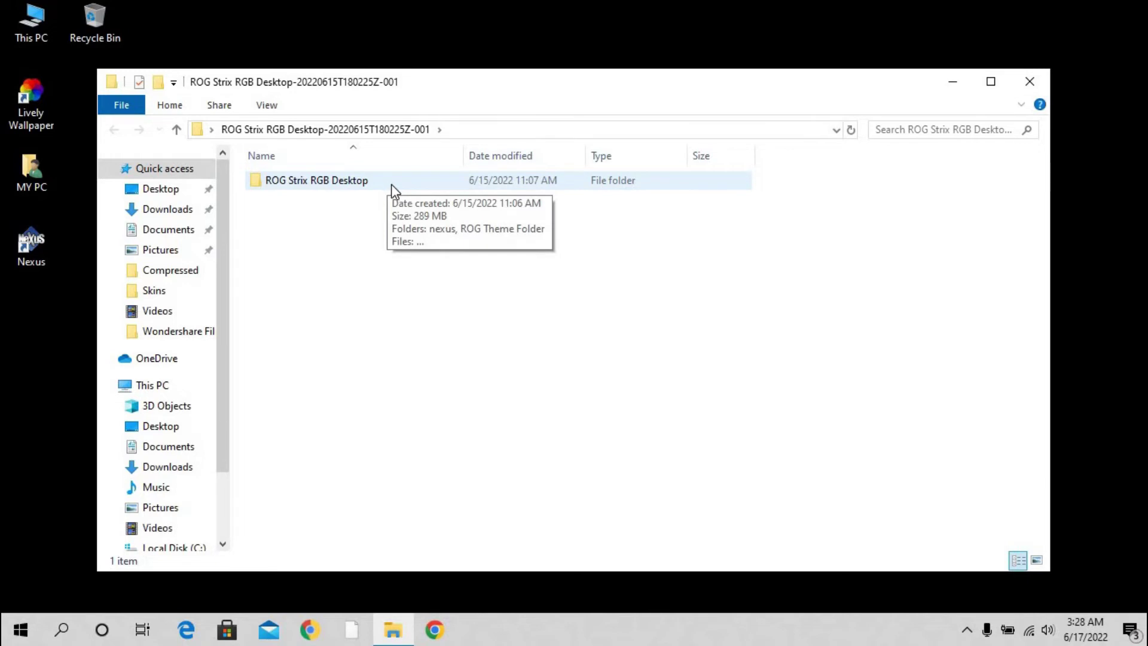
double_click(390, 184)
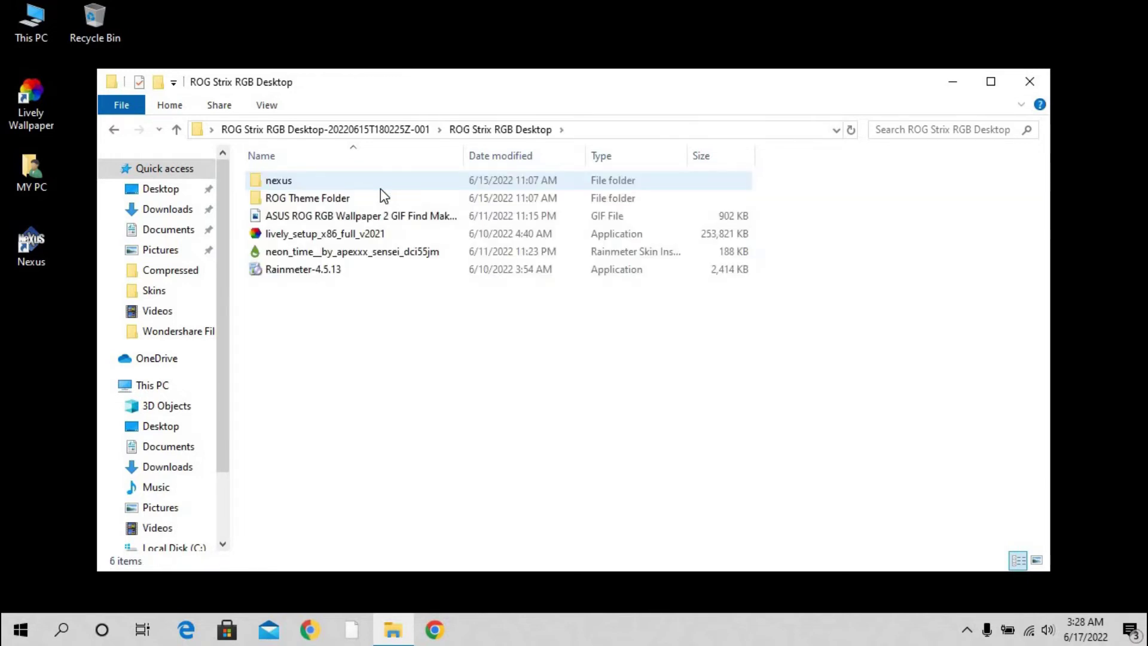
double_click(381, 199)
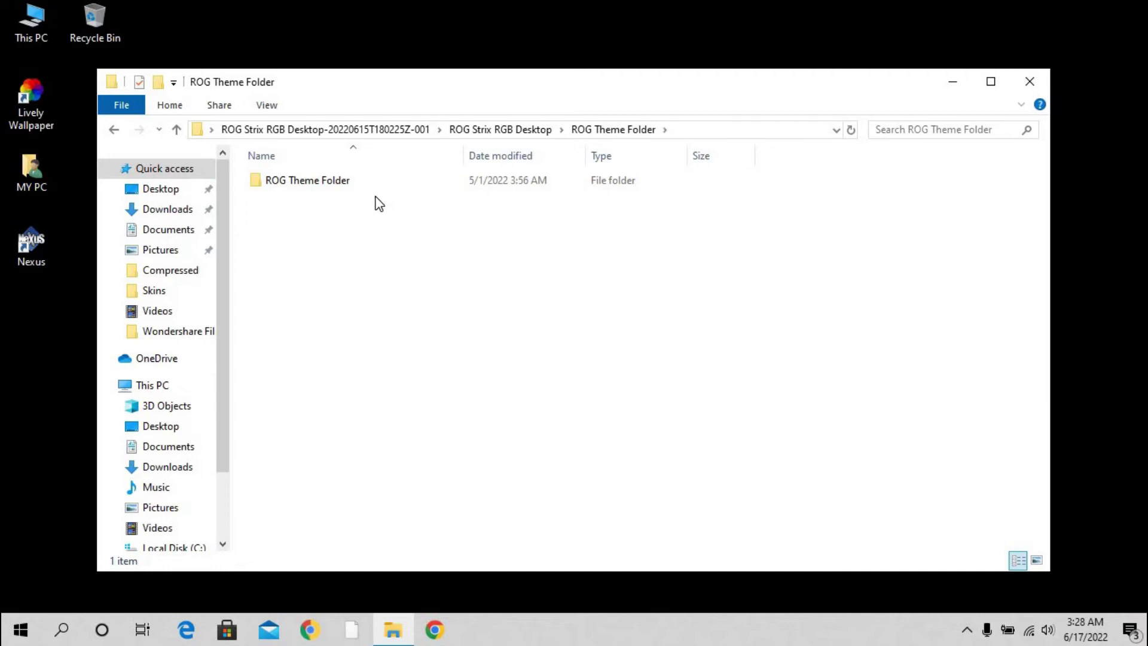
double_click(372, 187)
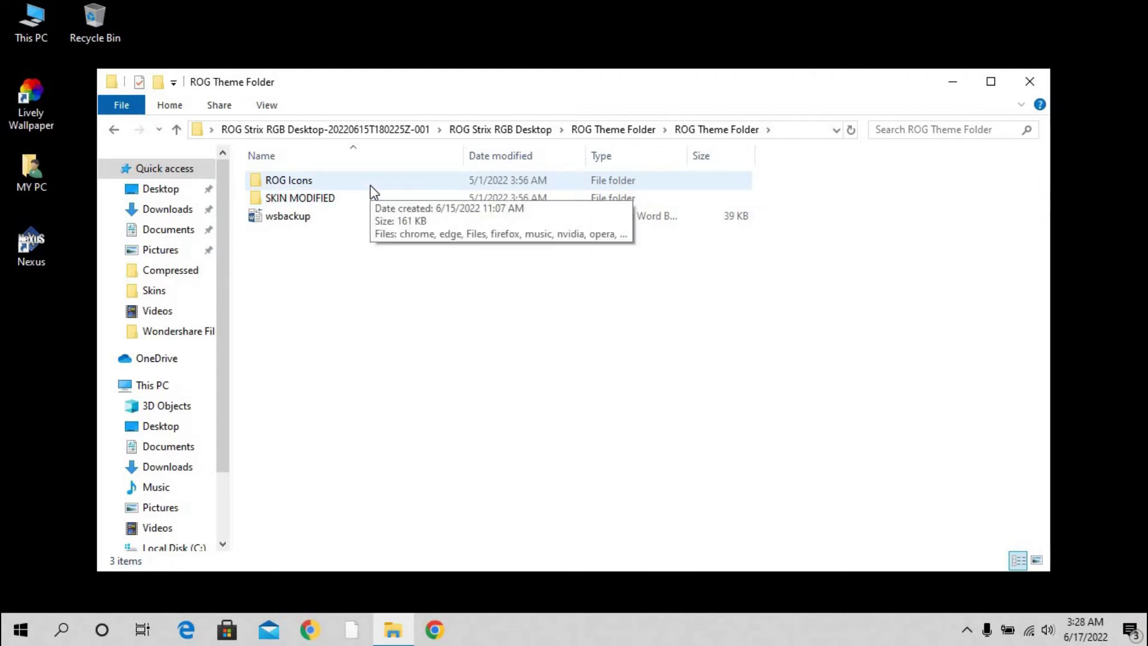
Copy the SKIN MODIFIED folder into the Skins folder of Rainmeter under Documents
click(363, 200)
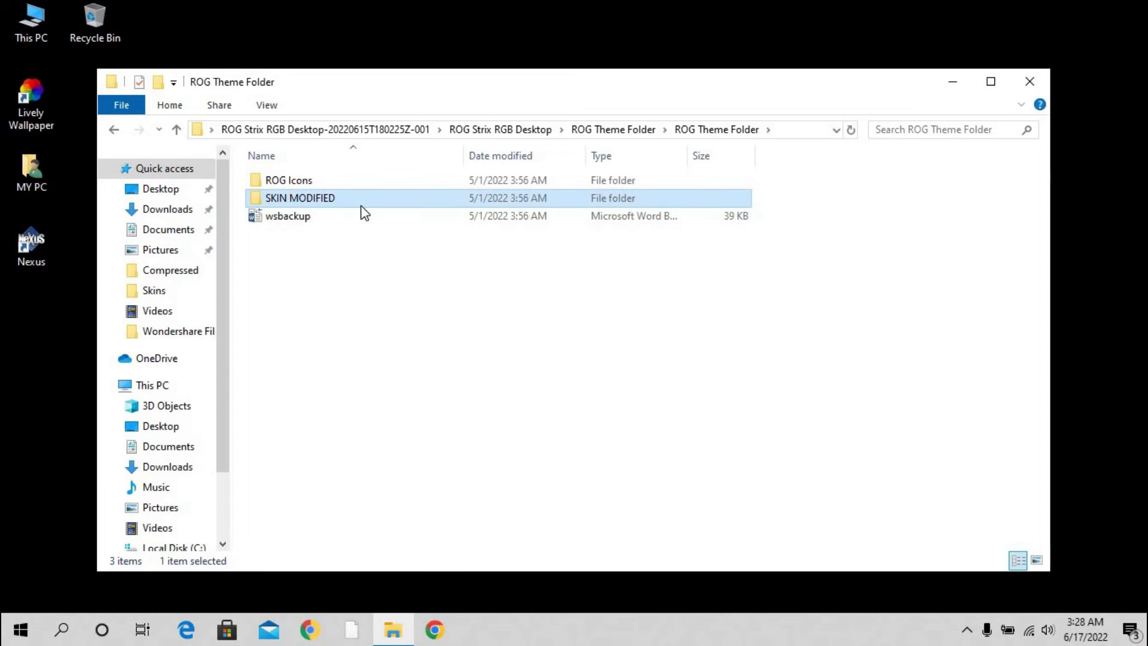
right_click(360, 201)
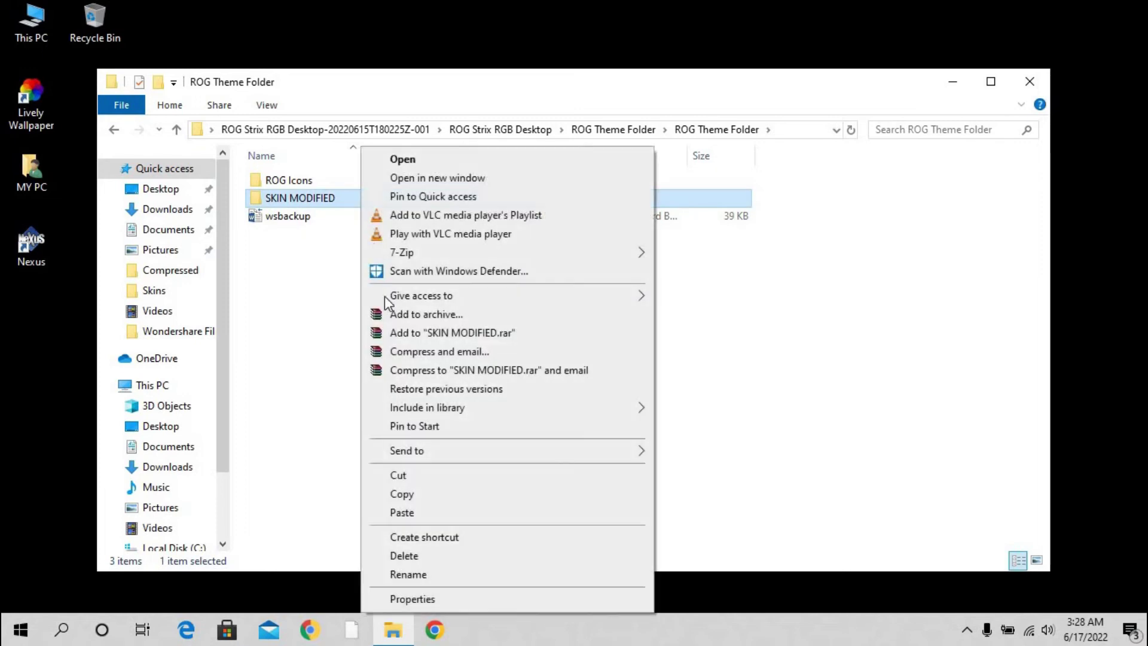
click(409, 493)
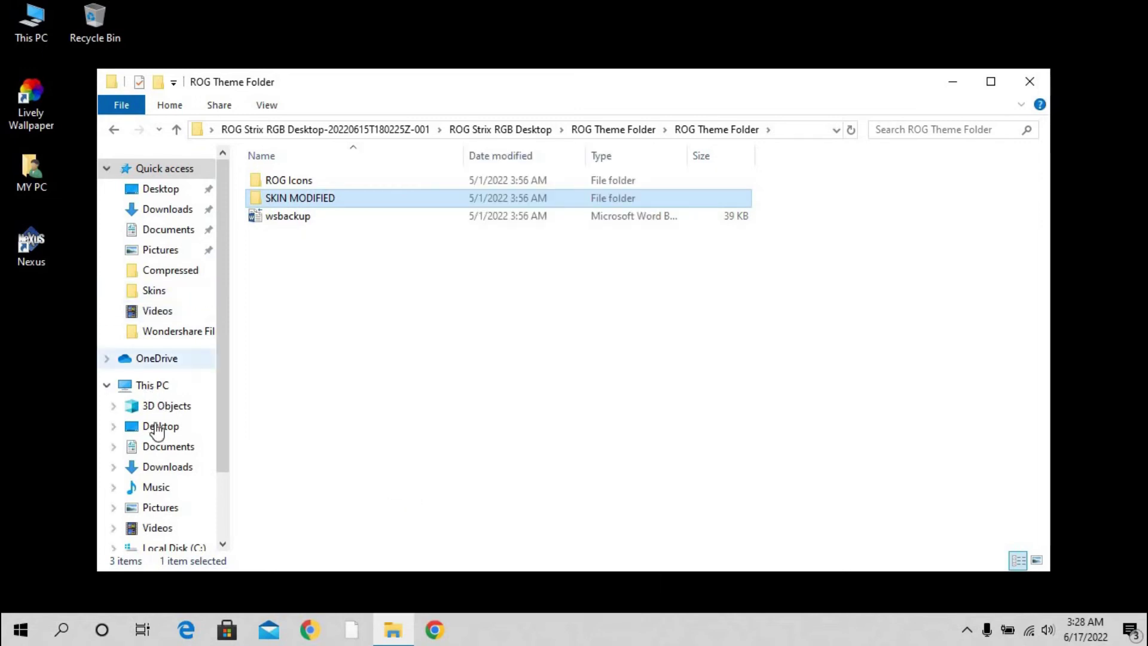
scroll(169, 437, down, 1)
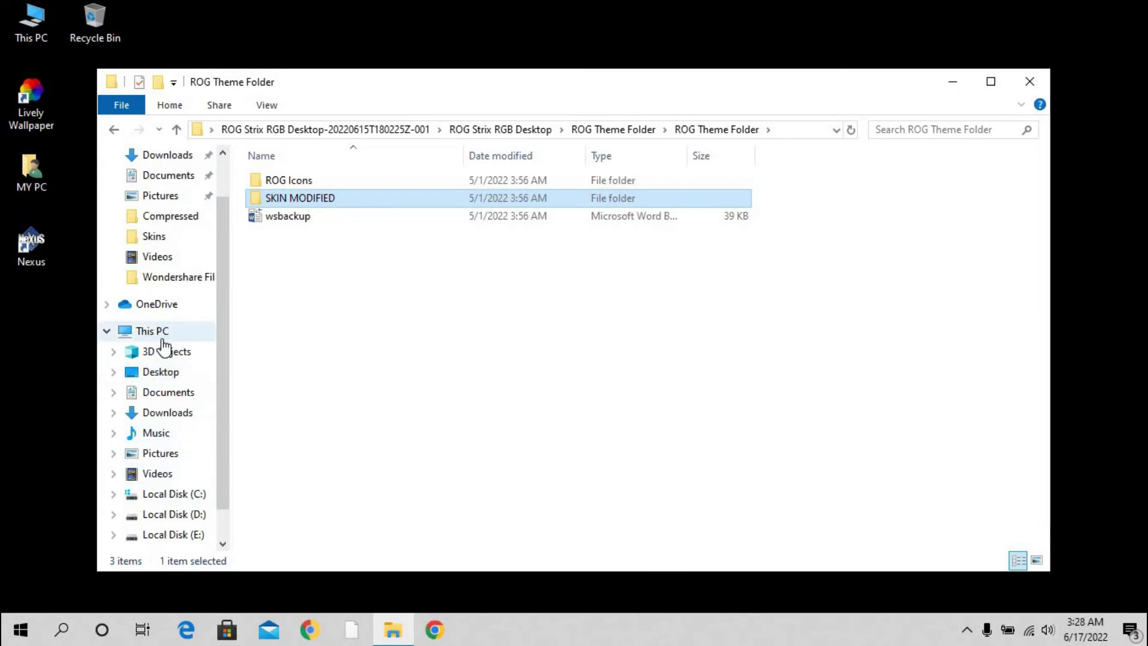
click(170, 407)
click(168, 393)
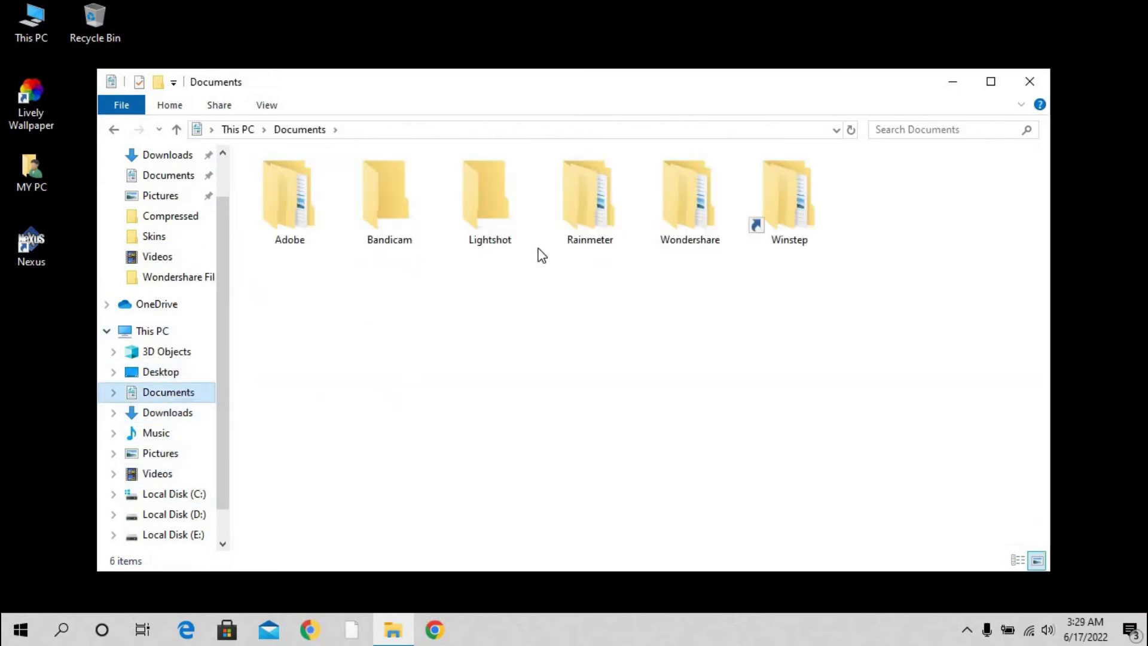
click(598, 222)
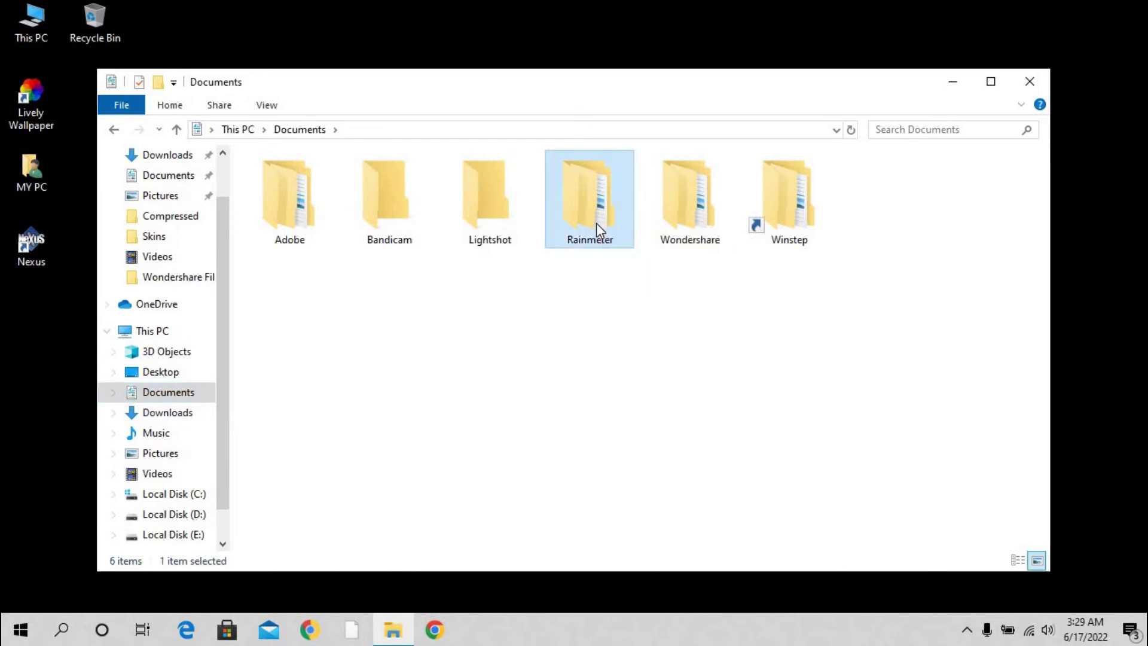
double_click(597, 224)
double_click(443, 186)
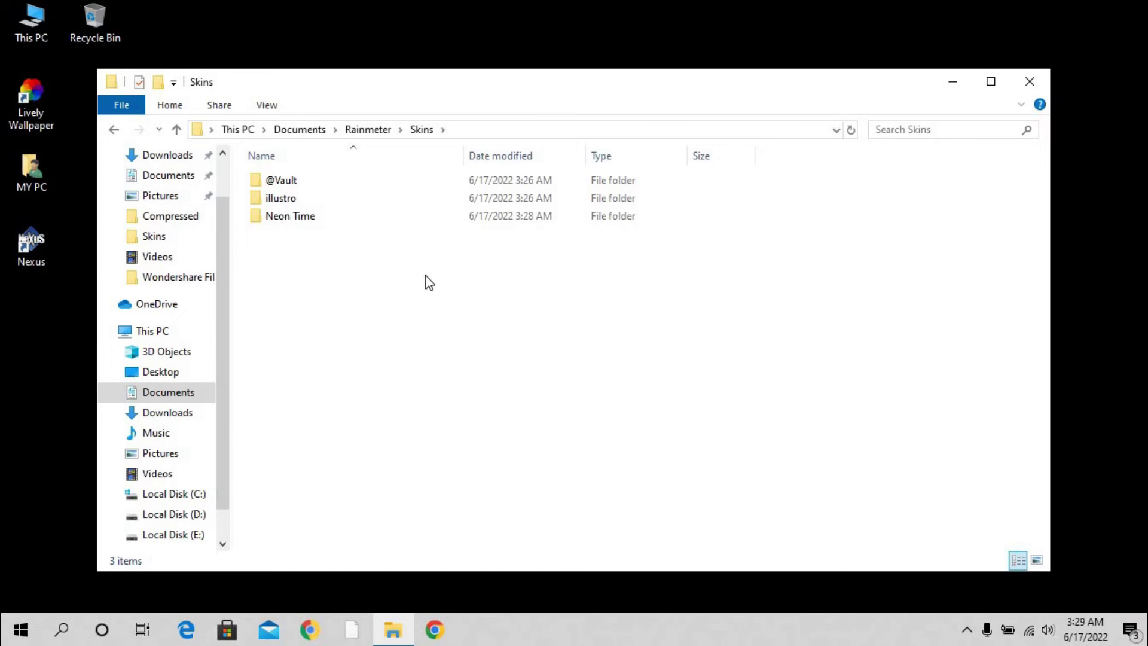
key(ctrl+v)
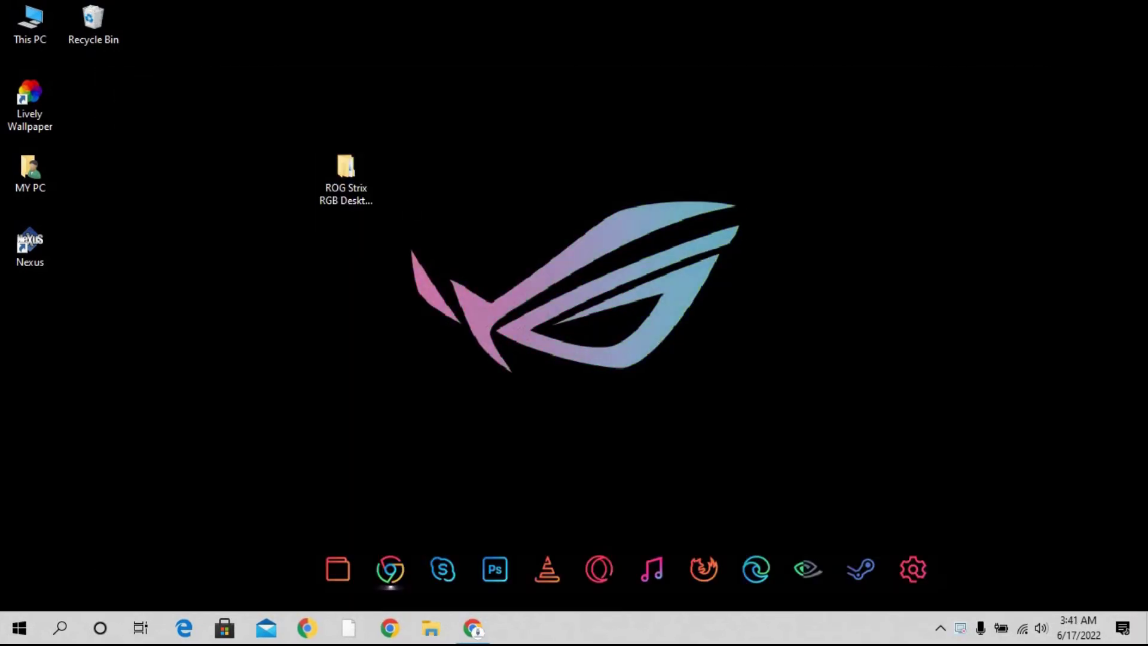
Hide all desktop icons
right_click(806, 194)
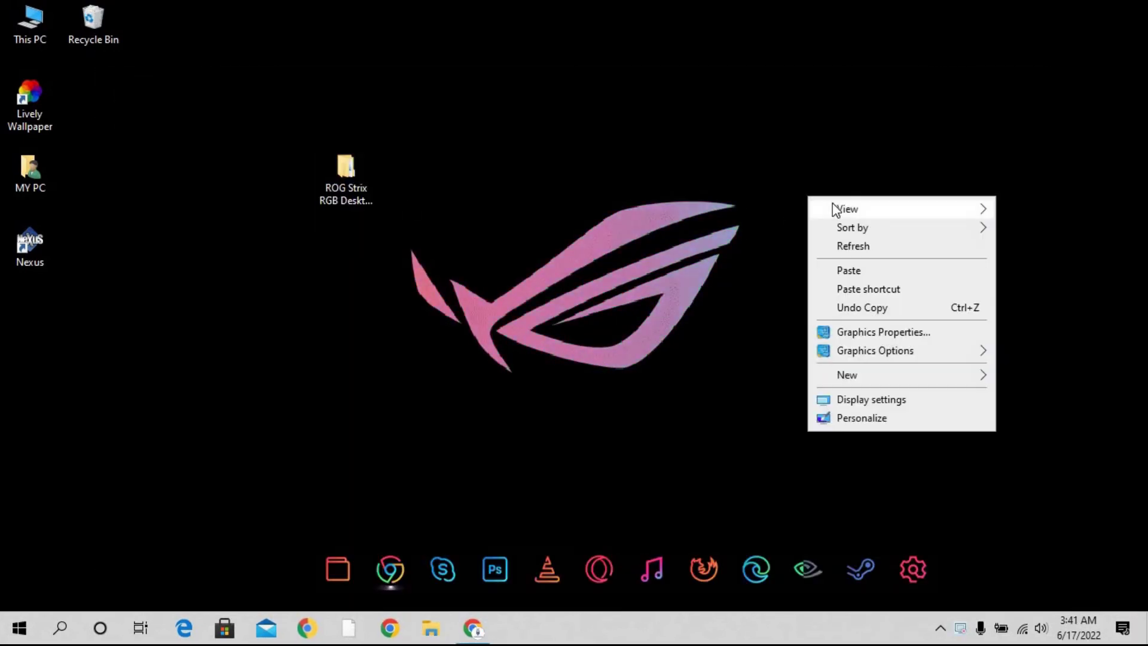
mouse_move(837, 206)
click(745, 312)
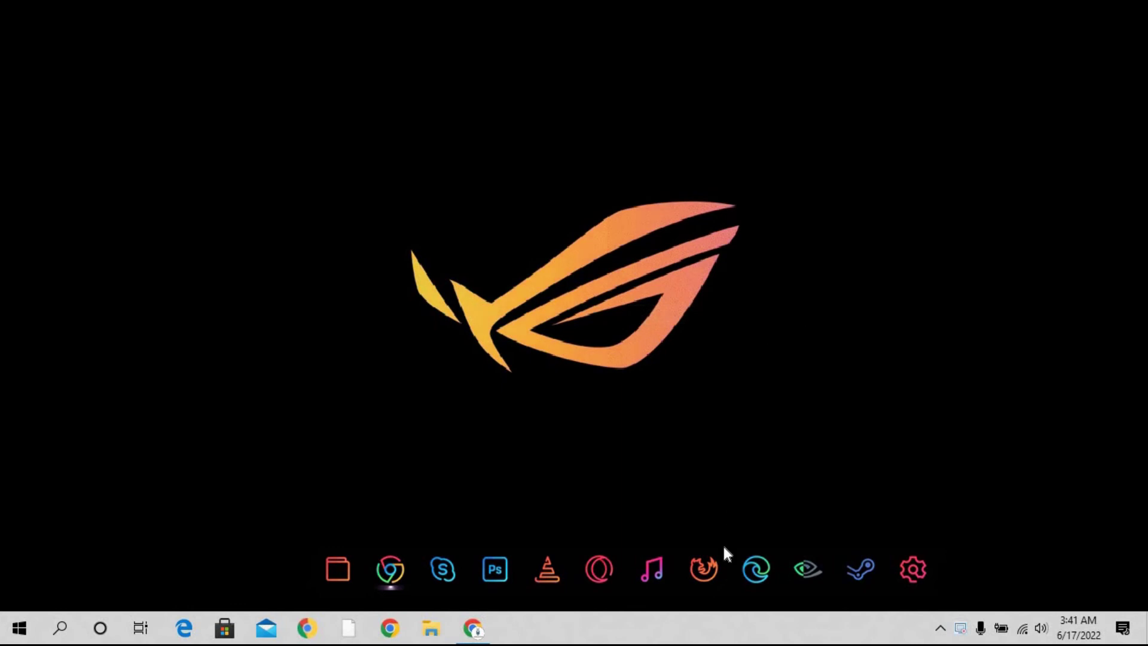
Turn on automatic hiding of the taskbar in desktop mode and close the settings
right_click(714, 636)
click(721, 612)
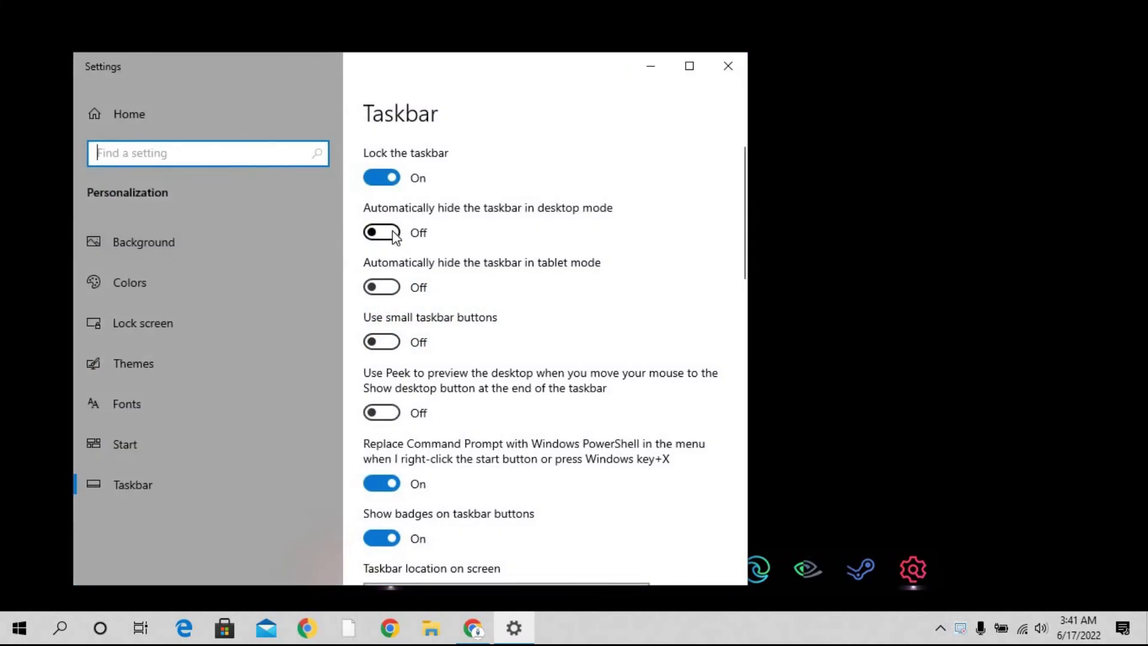
click(394, 238)
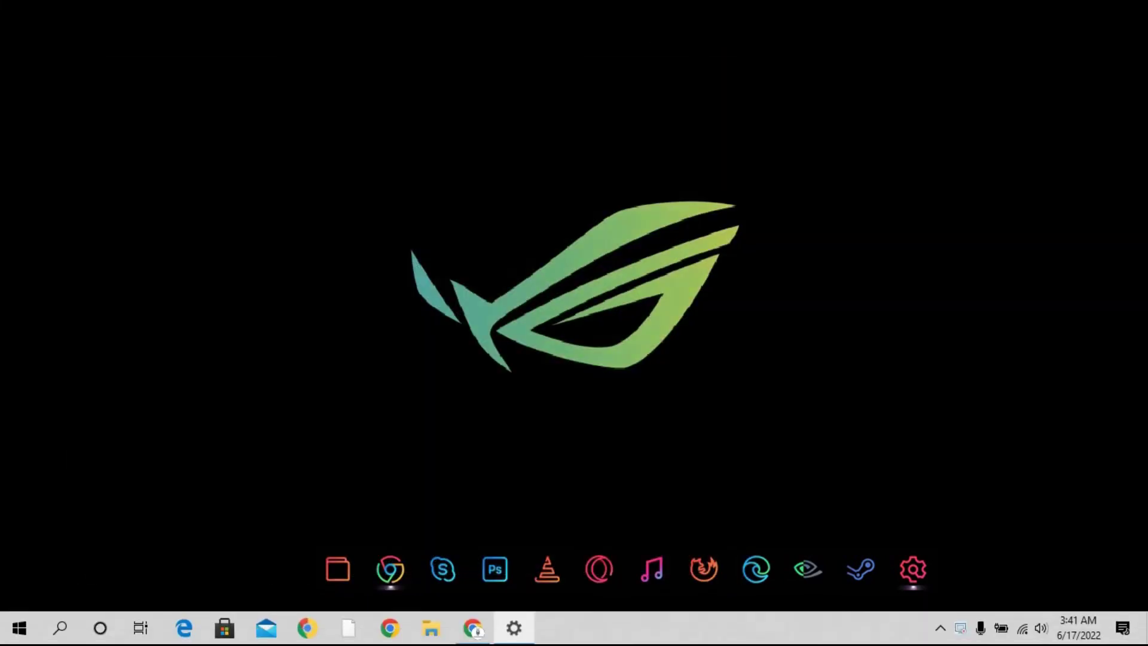
Open the Rainmeter manager and load Clock.ini from the Neon Time skin
click(942, 635)
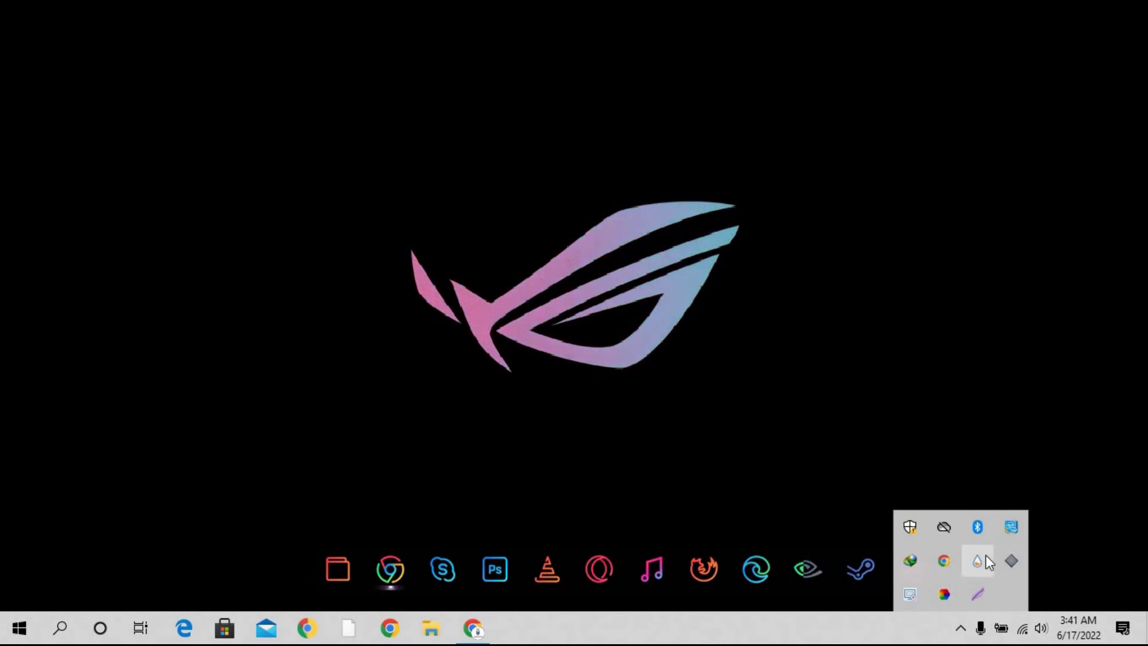
double_click(978, 560)
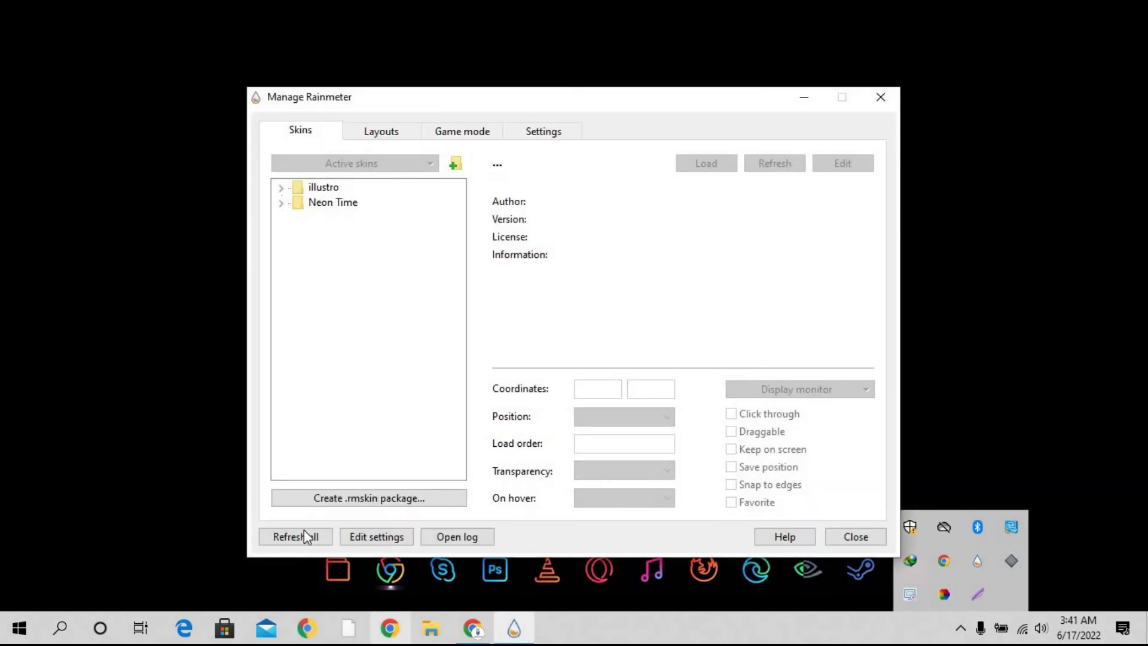
click(281, 204)
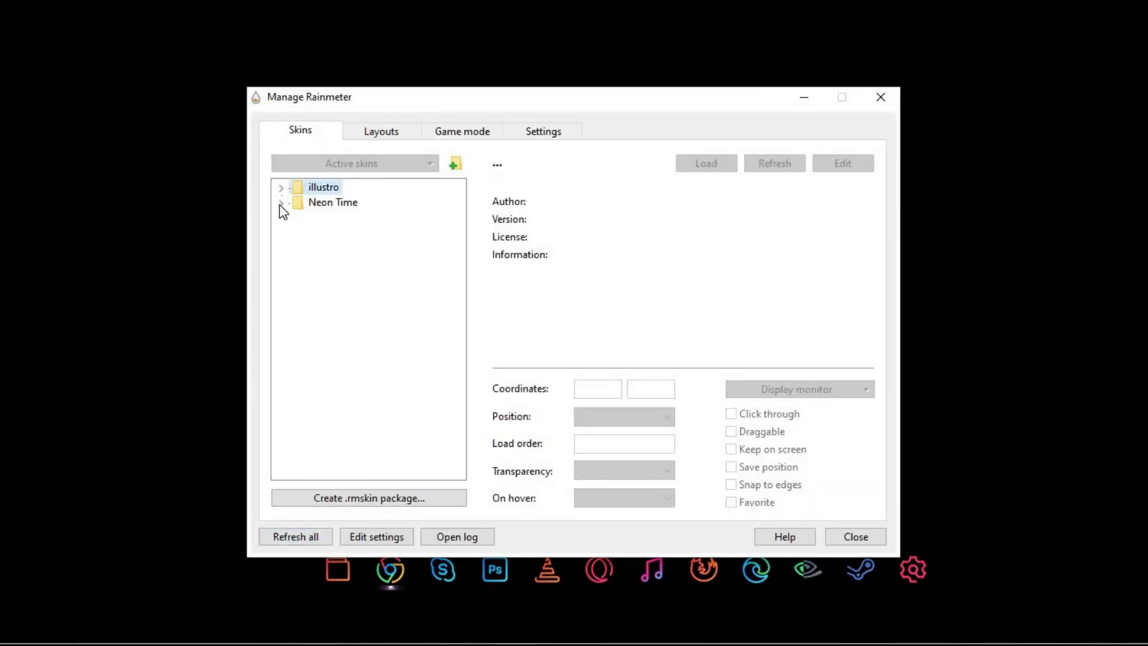
click(281, 204)
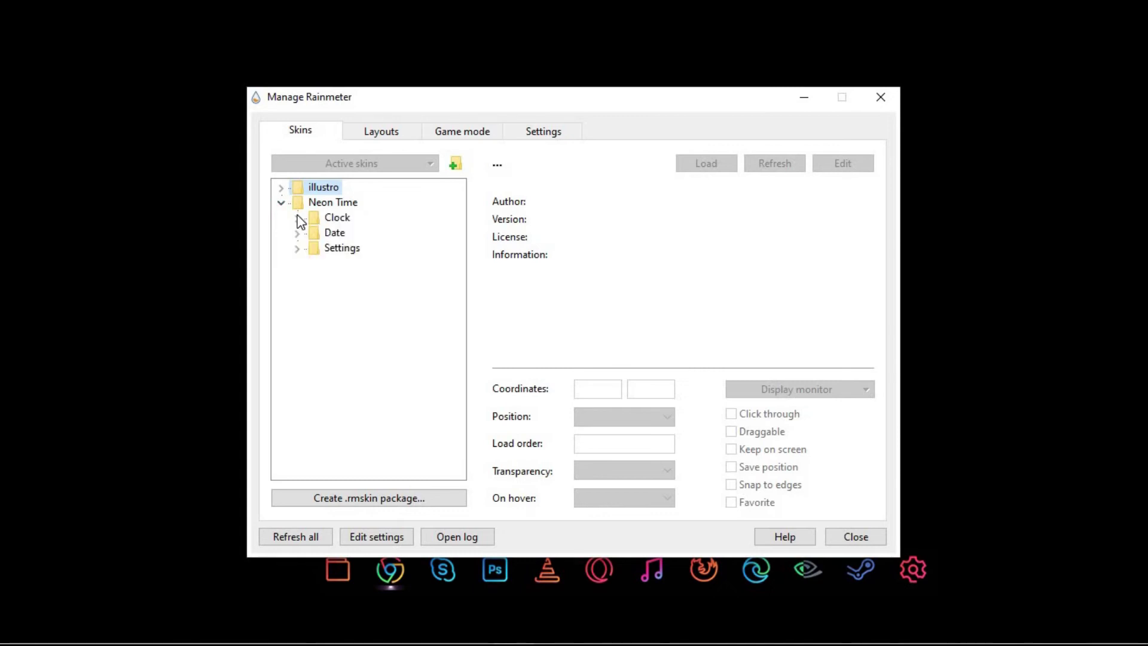
click(337, 232)
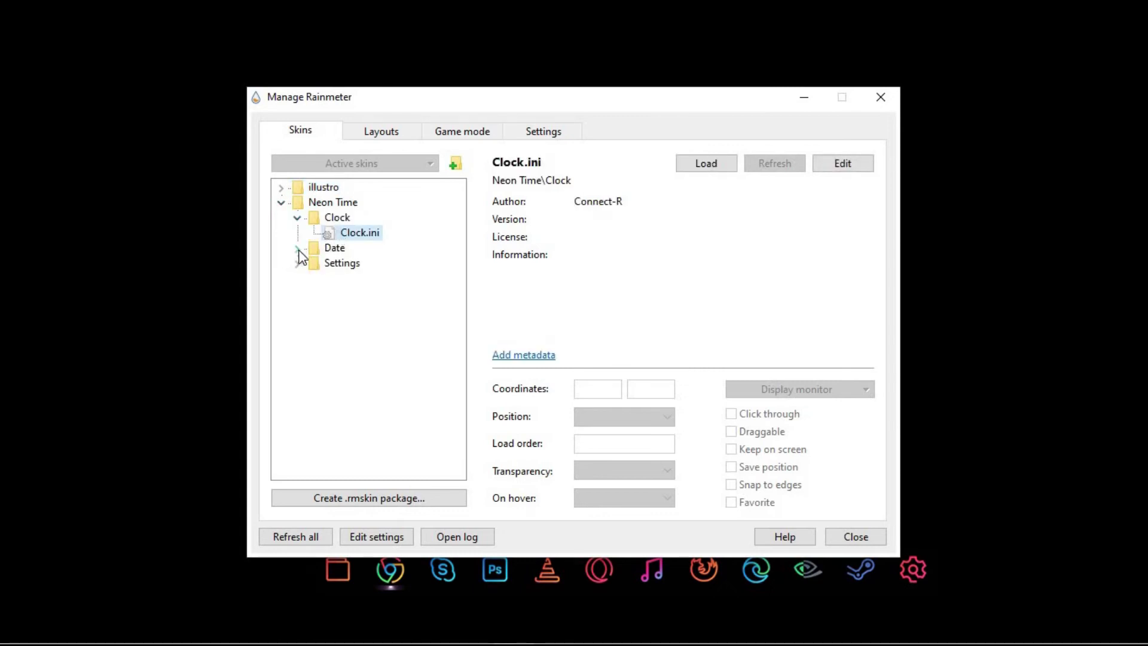
click(704, 165)
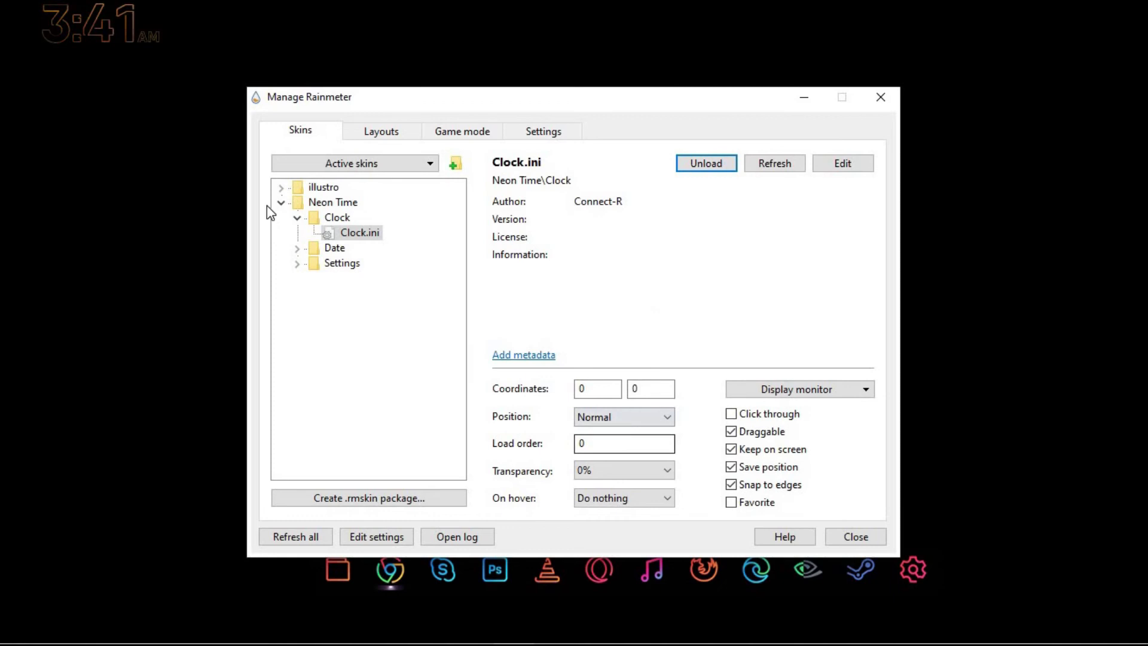
Load Date.ini from the Neon Time skin and close the Rainmeter manager
click(353, 263)
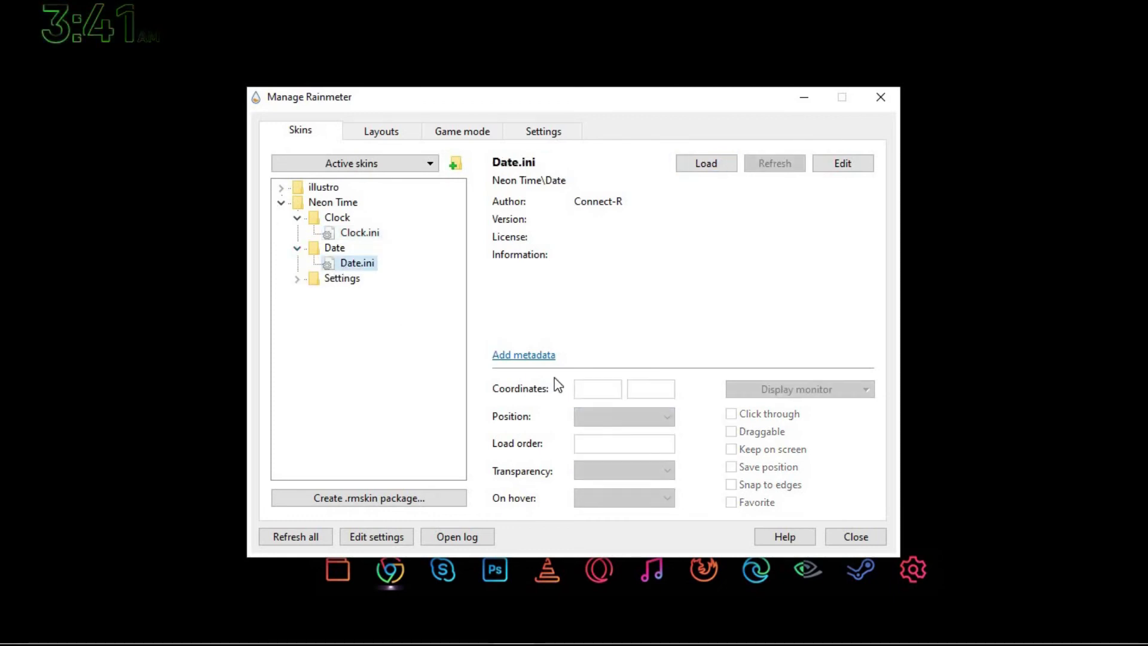
click(715, 165)
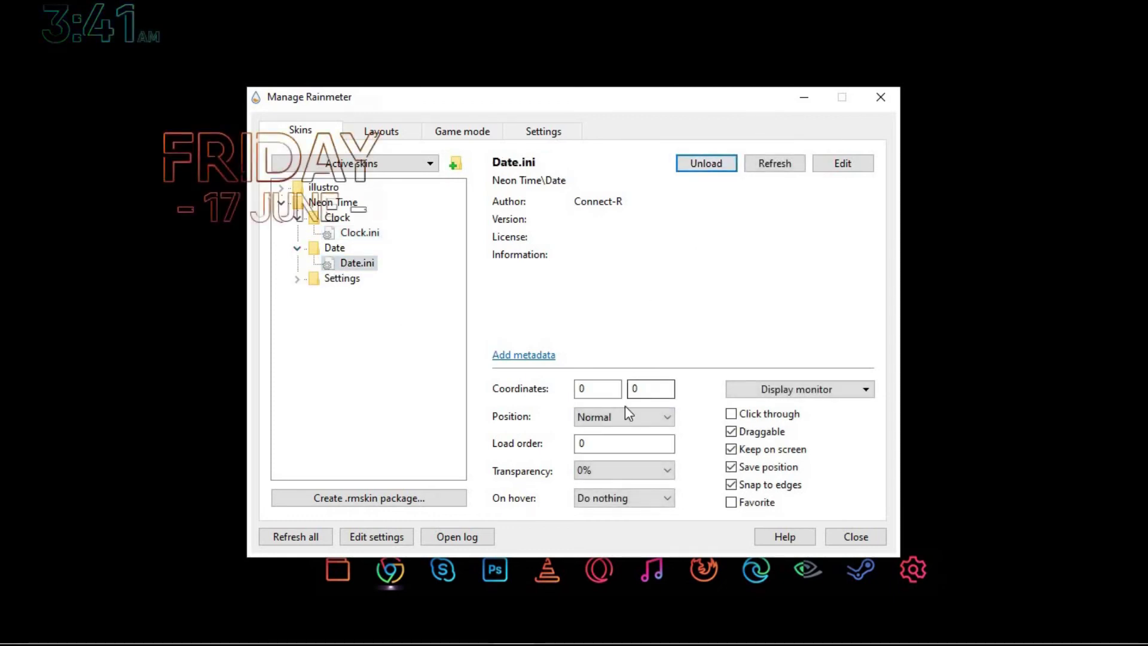
click(785, 538)
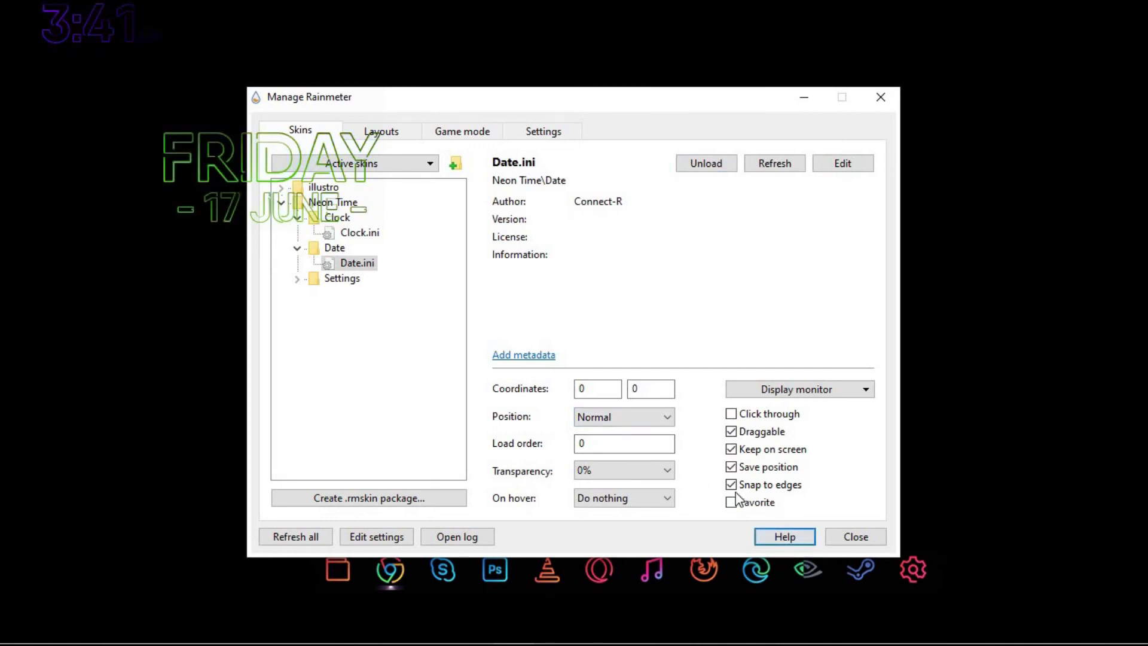
click(852, 537)
Close the Opera window and place the date widget centred below the ROG logo and the clock widget centred above it
drag(292, 133, 598, 399)
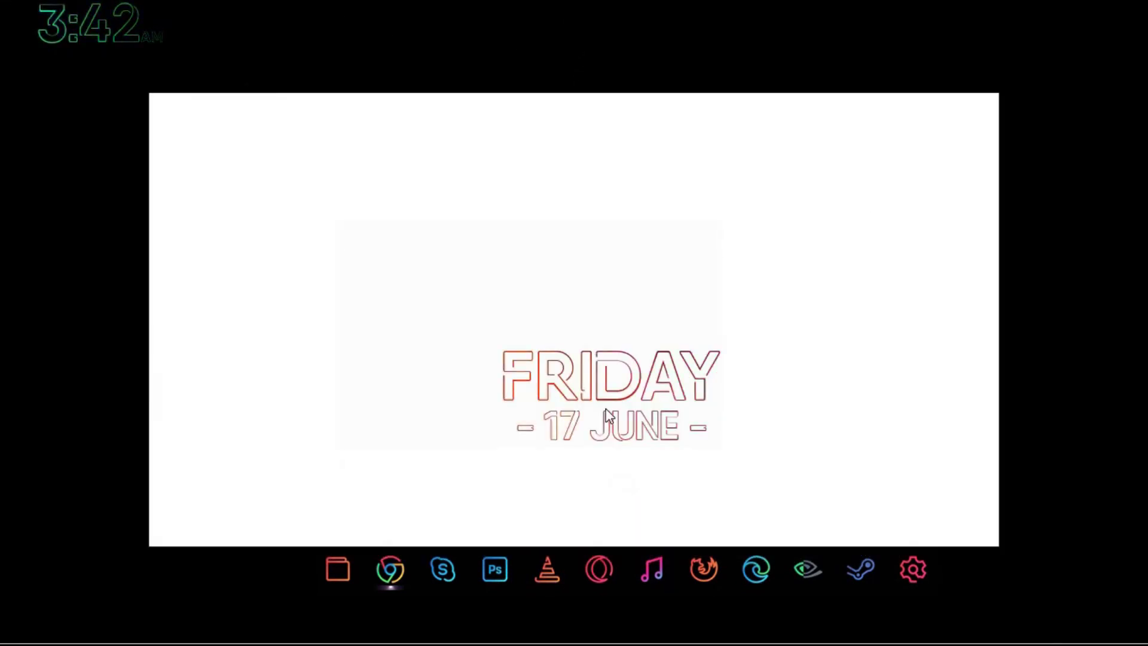
click(979, 111)
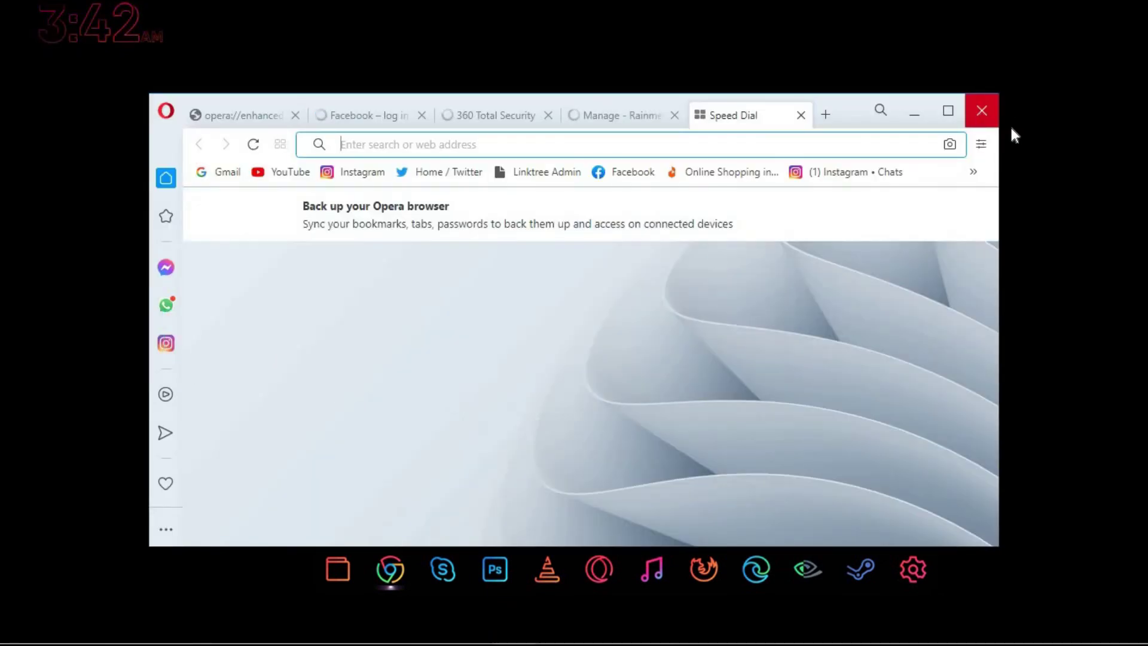
key(Return)
drag(114, 25, 814, 408)
mouse_move(602, 456)
mouse_down()
mouse_move(583, 111)
mouse_move(599, 455)
mouse_up()
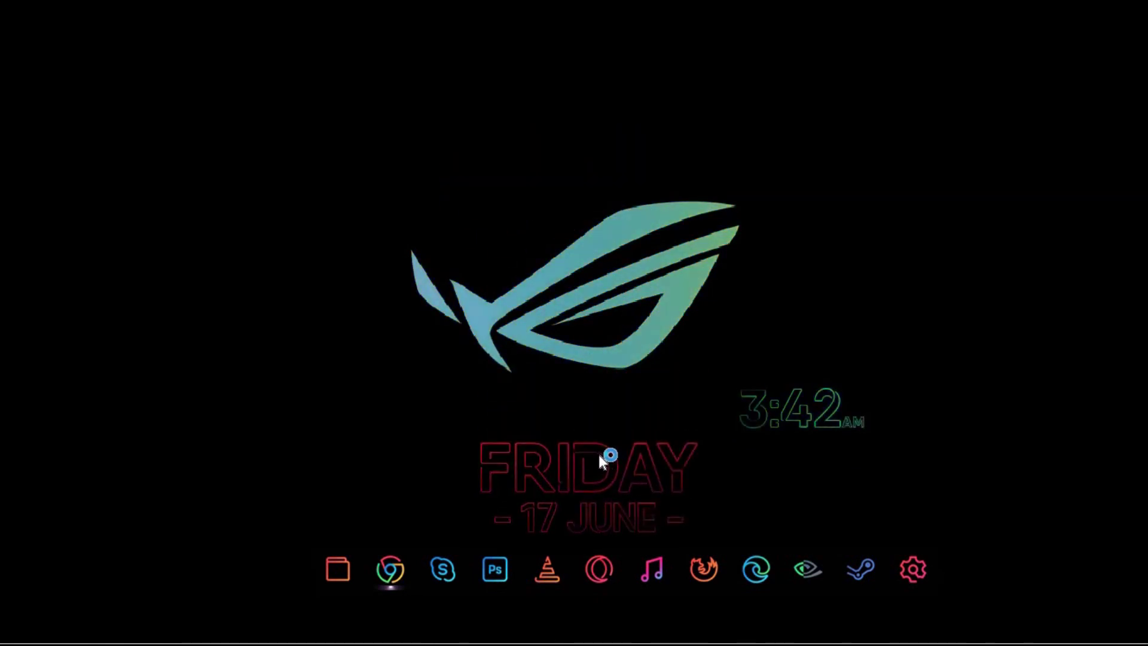
drag(779, 413, 558, 155)
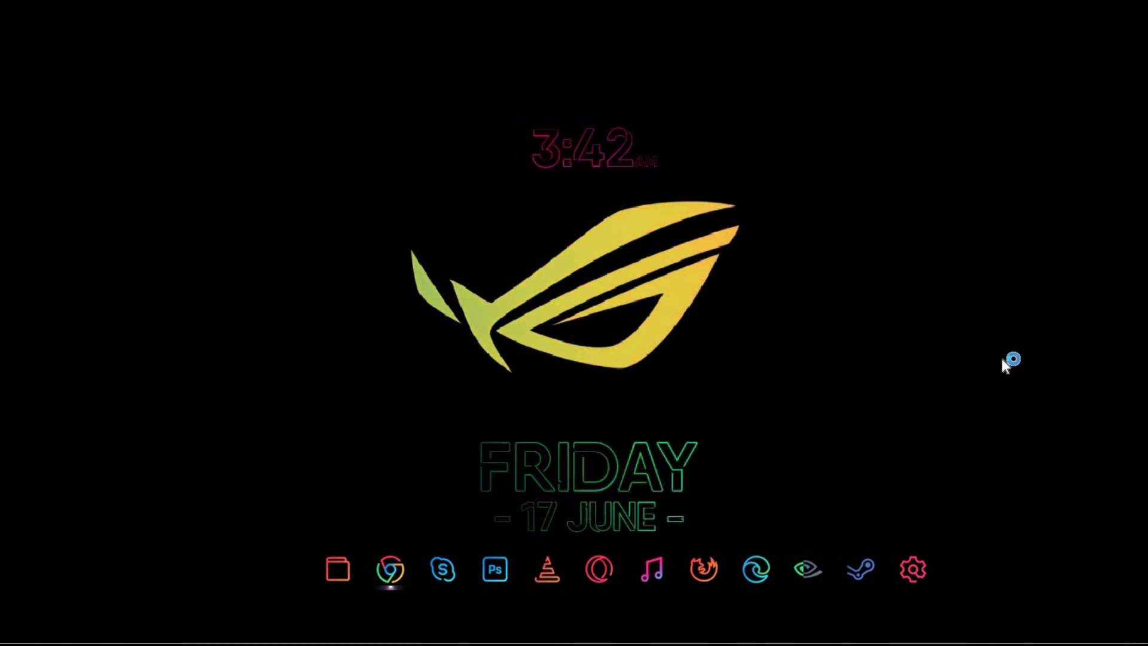